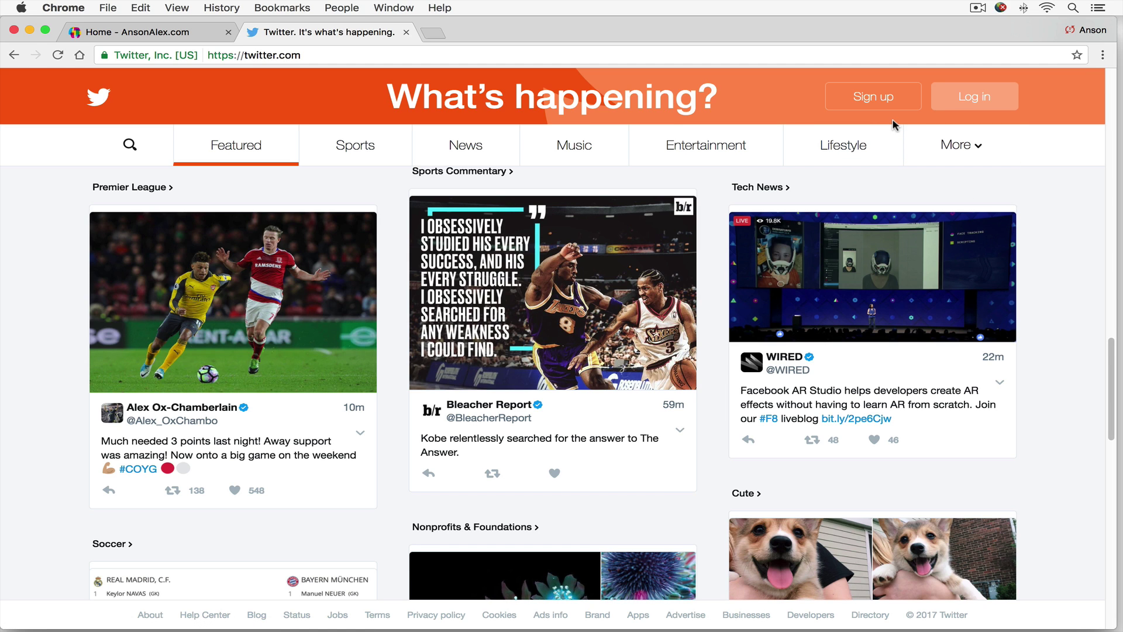
- Log in with the account's username and password to reach the home timeline
left_click(978, 102)
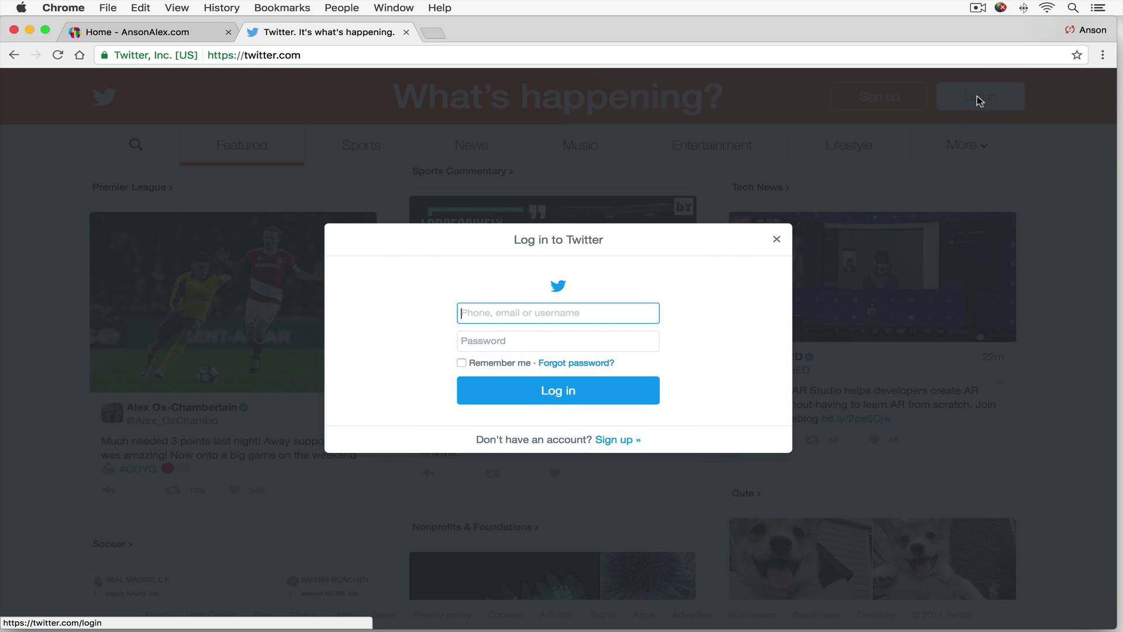
type("ansonalex")
key("Tab")
type("•••••••••")
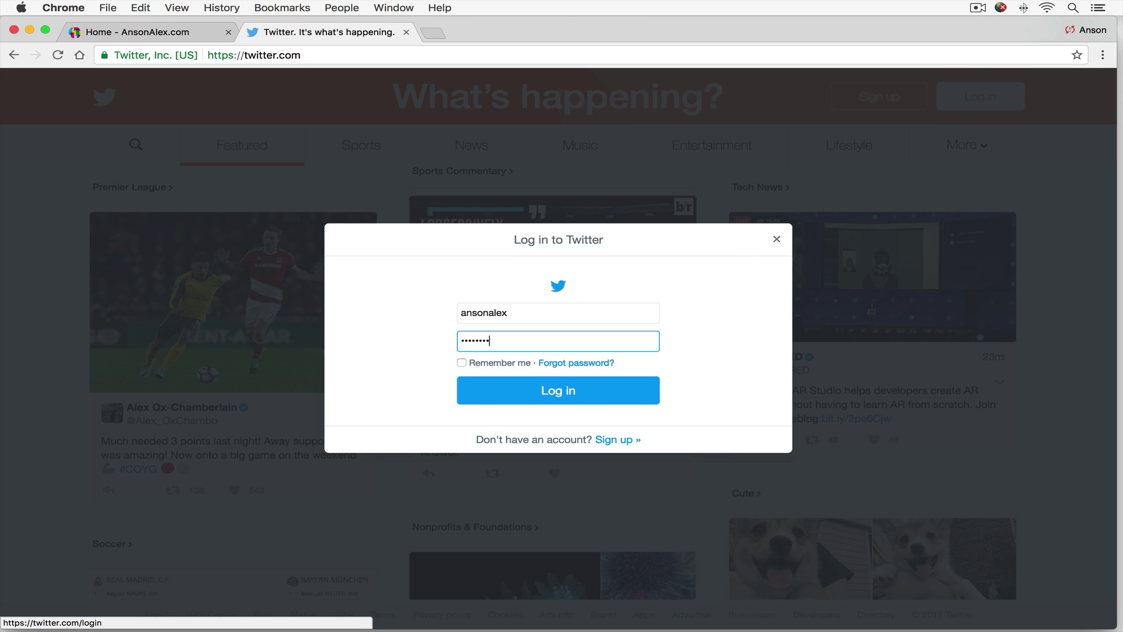
left_click(589, 391)
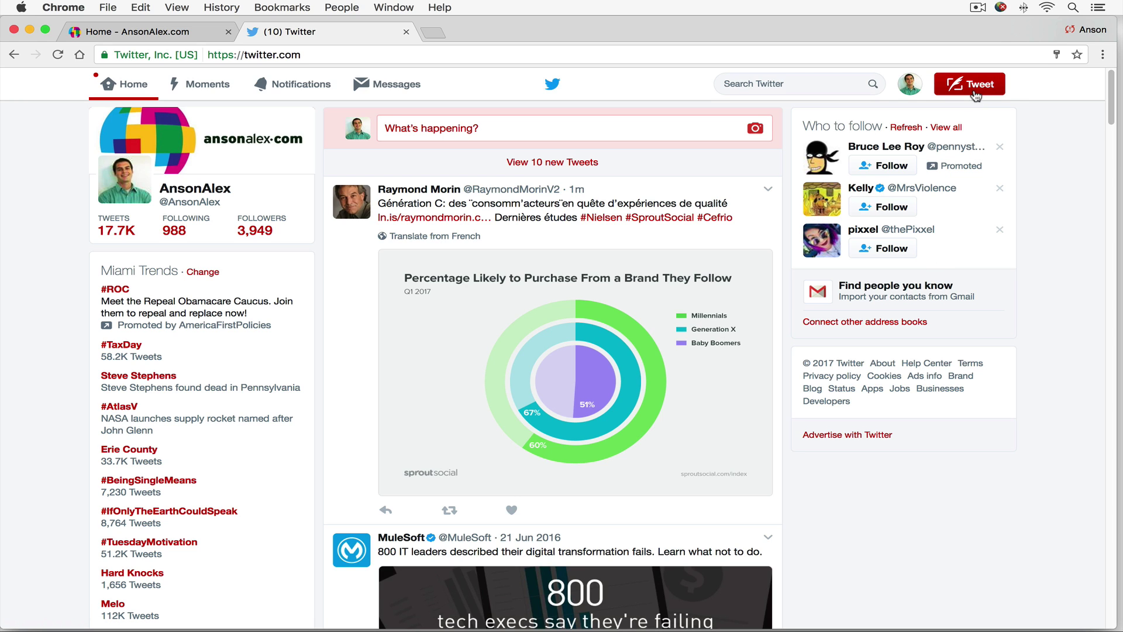
- Expand the 'What's happening?' box at the top of the home timeline into the tweet composer
left_click(633, 128)
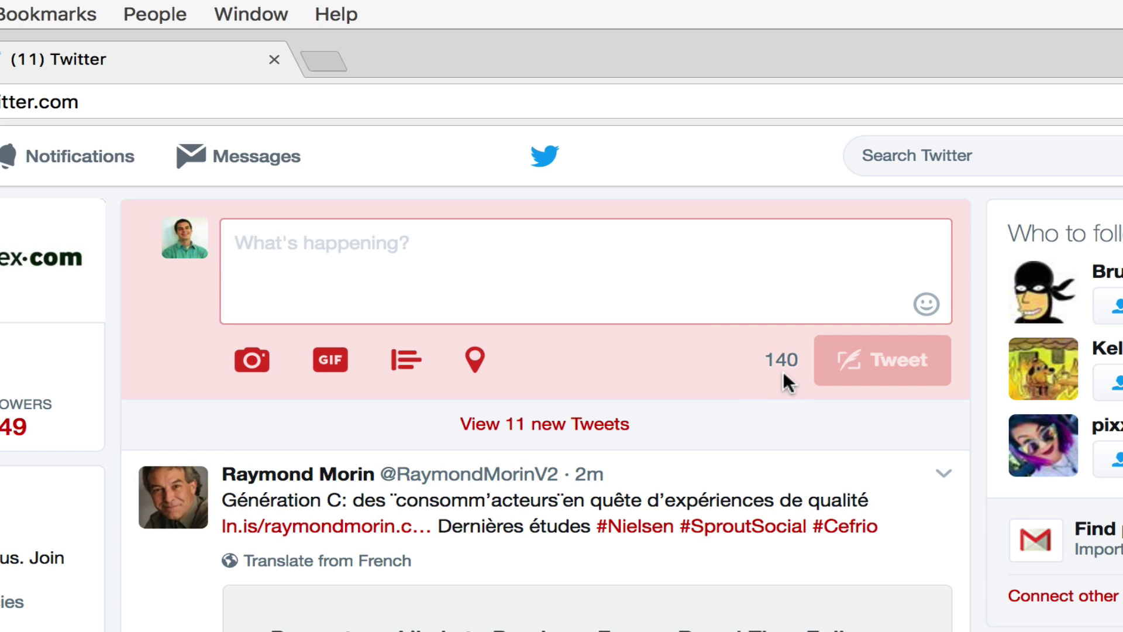
- Write 'I'm currently recording a course on Twitter. #socialmedia', fixing the stray slash and the capital T
left_click(591, 263)
type("I'm ")
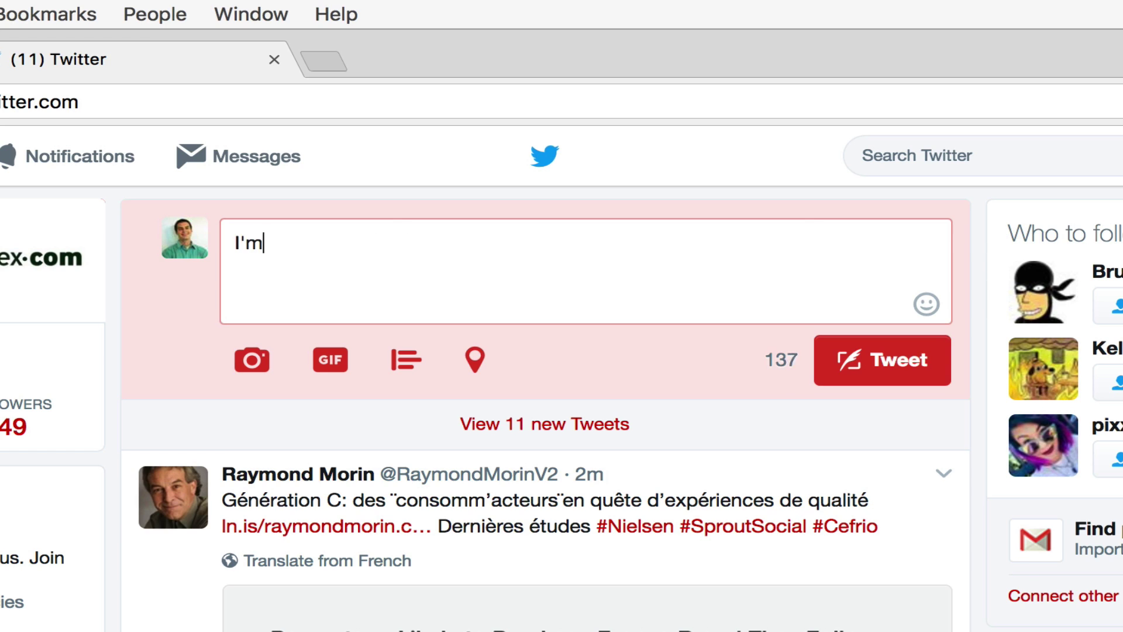
type("currently recordin")
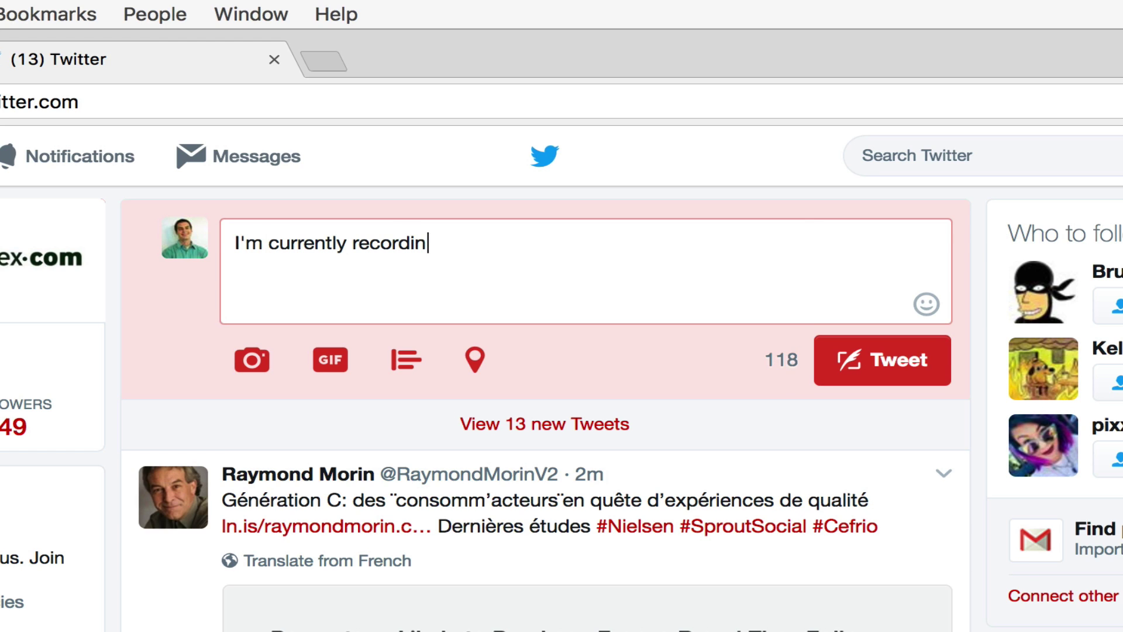
type("g a course on tw")
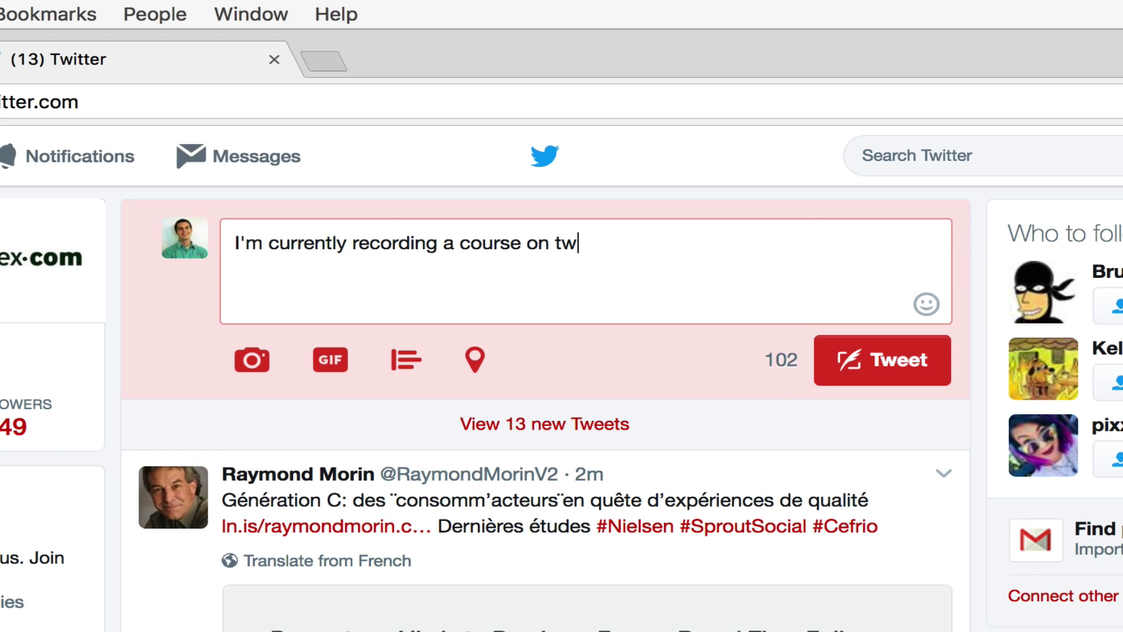
type("itter/")
key("BackSpace")
type(".")
left_click(560, 240)
key("BackSpace")
type("\\T")
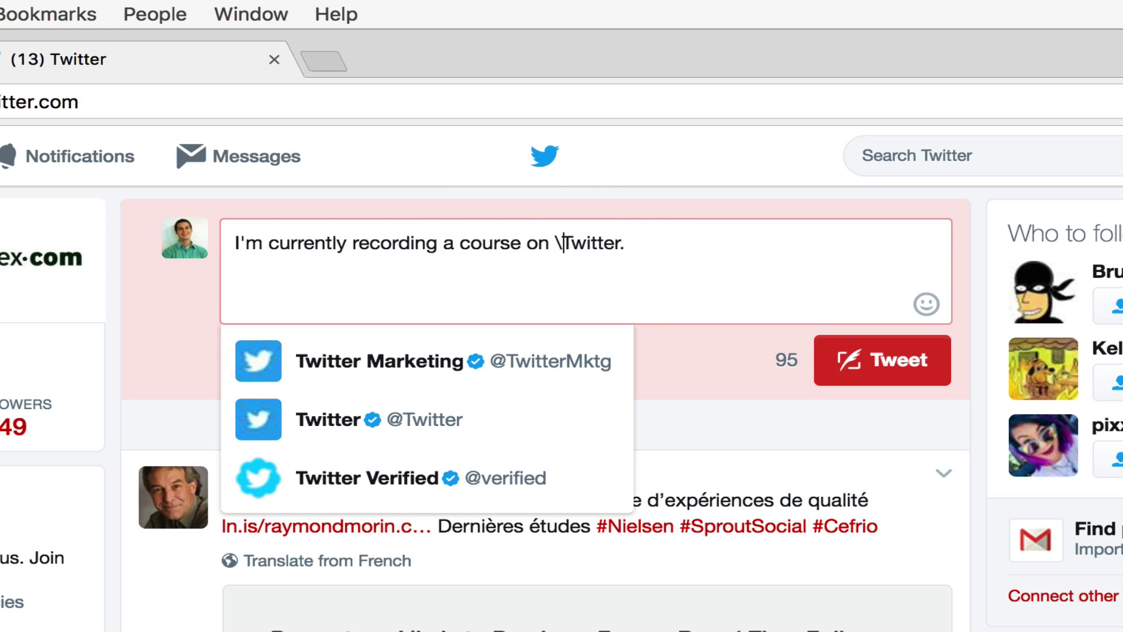
key("BackSpace")
left_click(694, 240)
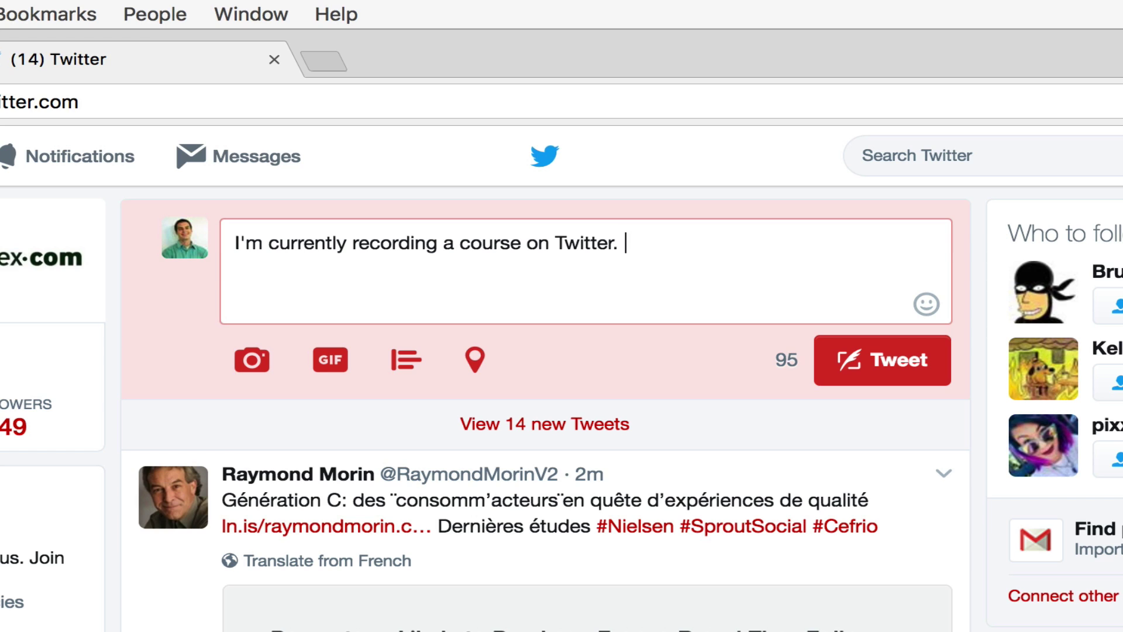
type("#socialmedia")
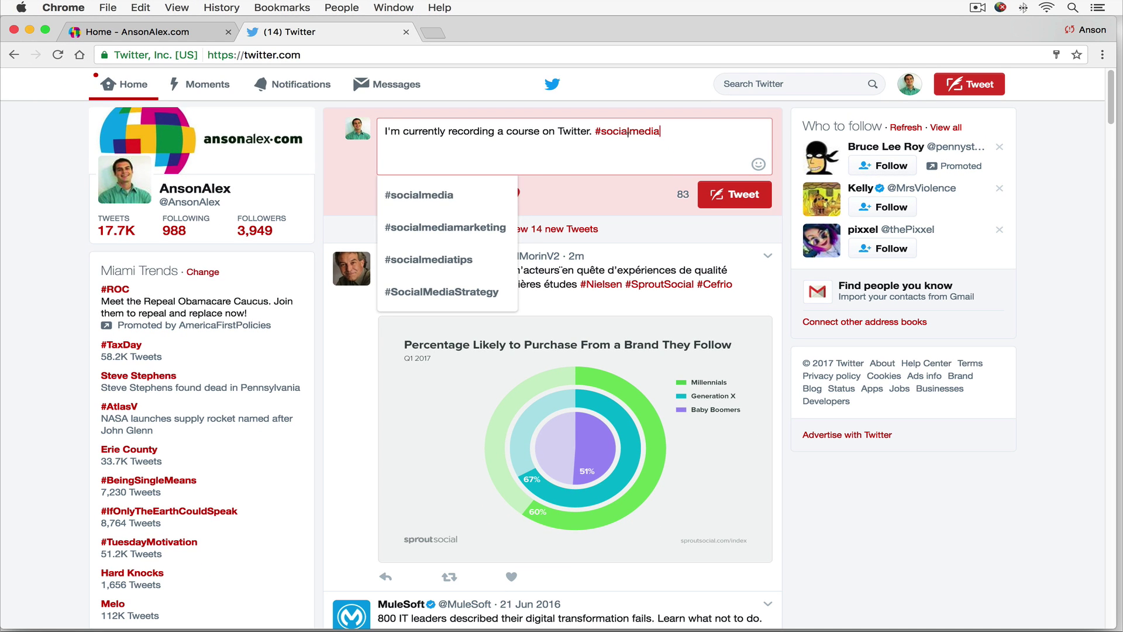
- Click the blank left margin to close the #socialmedia suggestion list
left_click(26, 281)
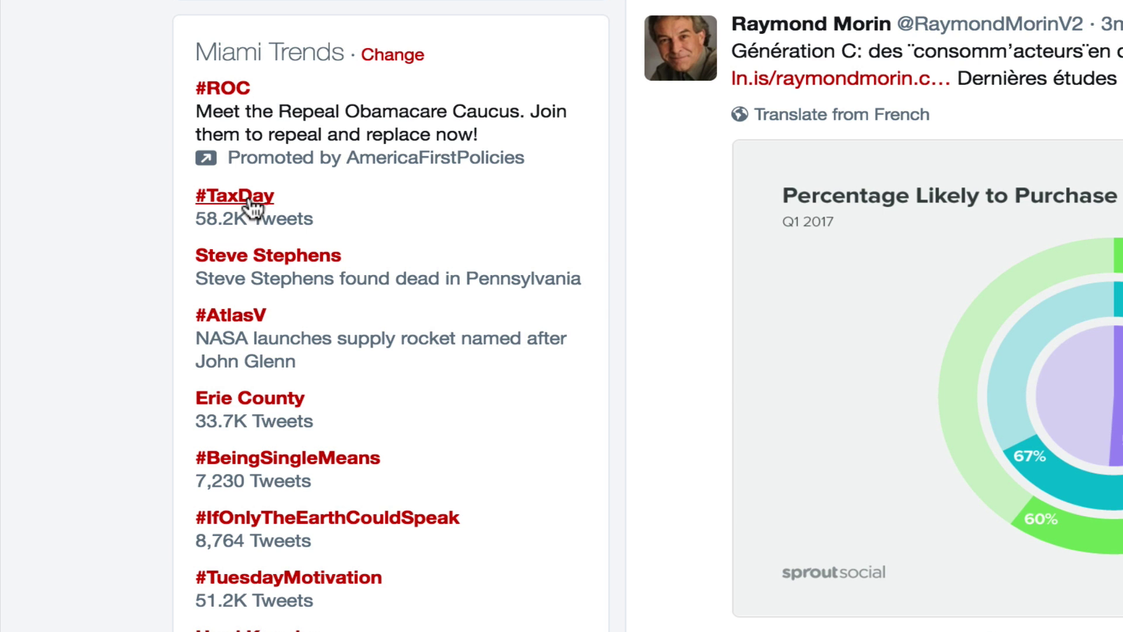
right_click(248, 195)
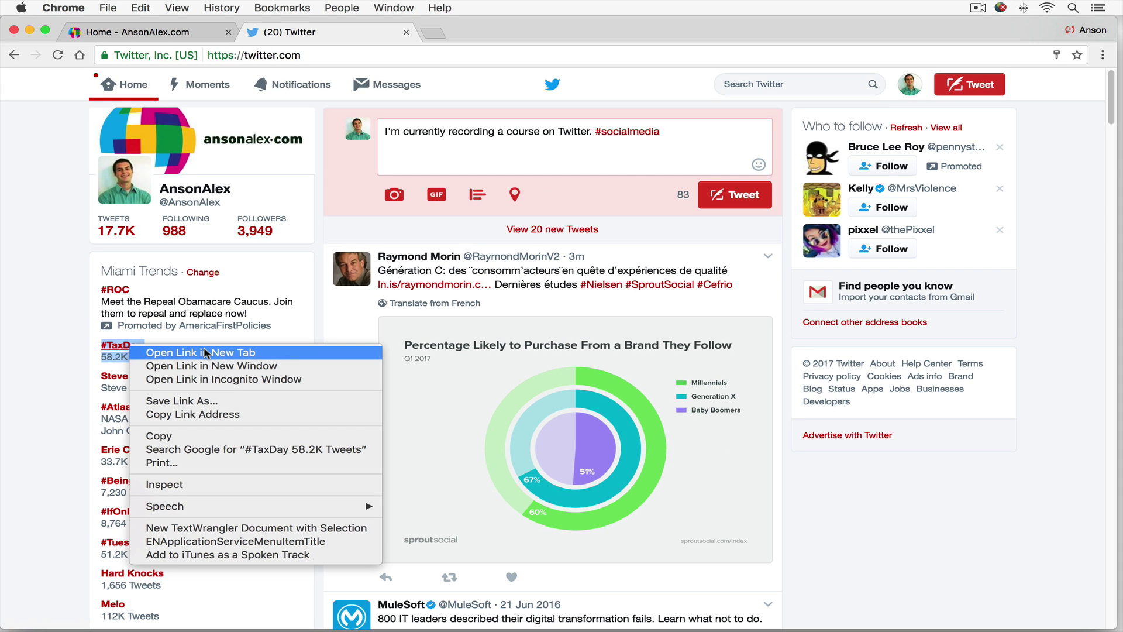
left_click(204, 352)
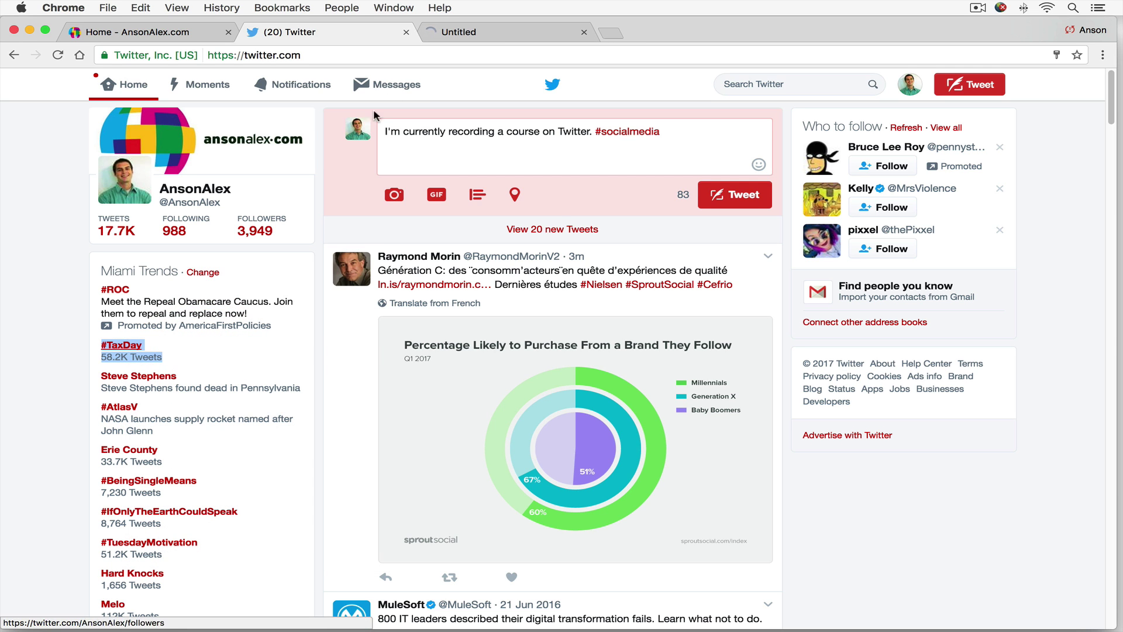
left_click(488, 33)
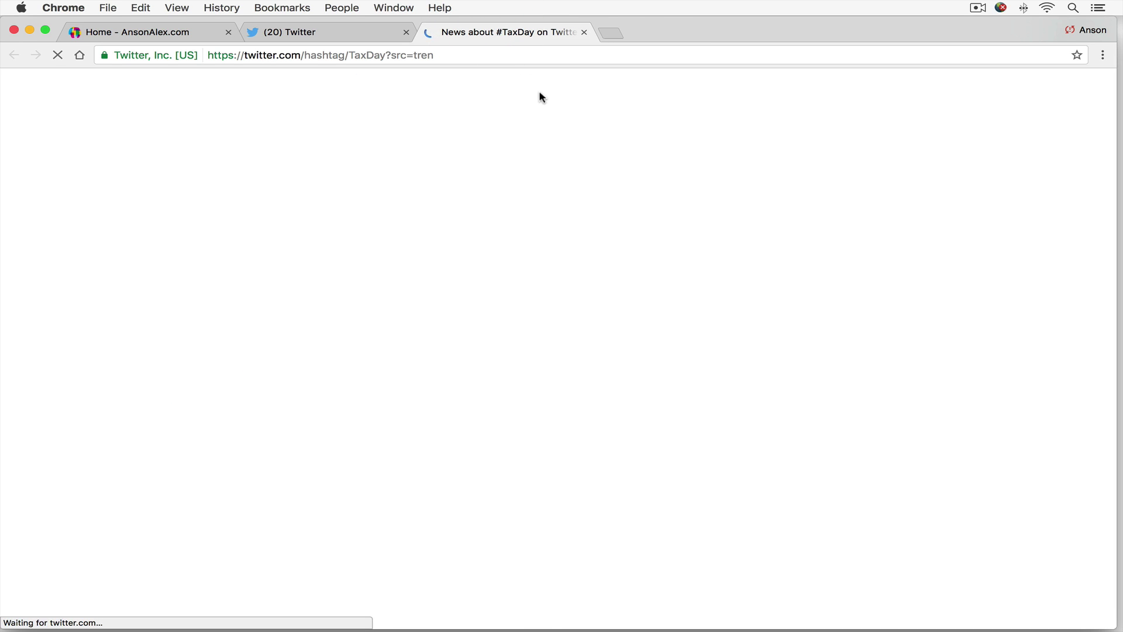
scroll(574, 271, "down", 5)
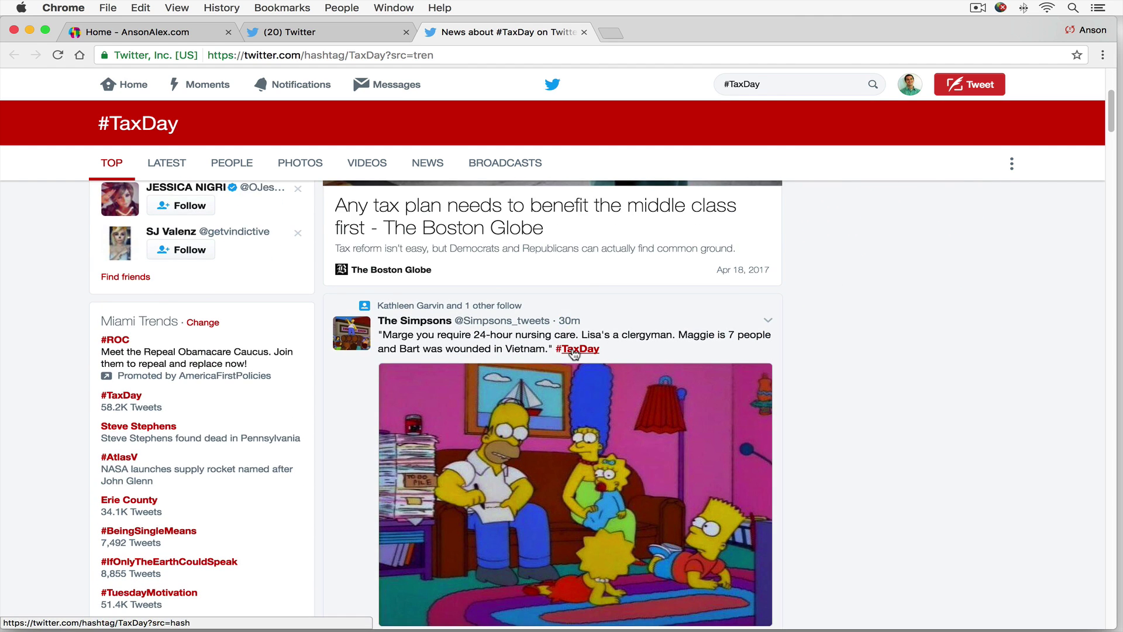
scroll(791, 338, "down", 6)
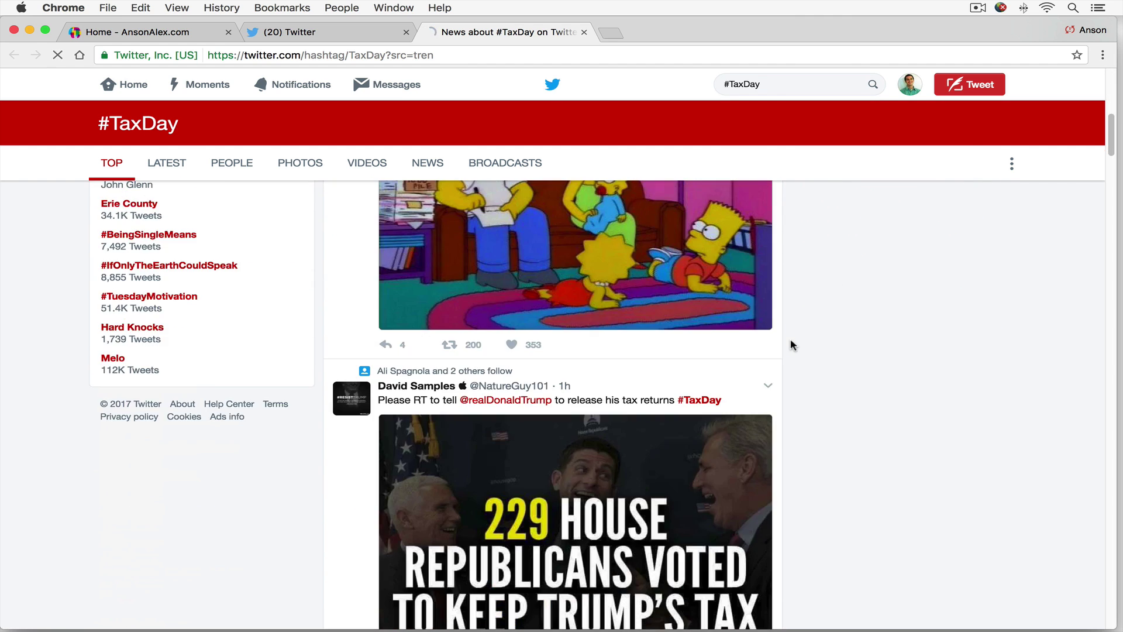
scroll(791, 341, "down", 12)
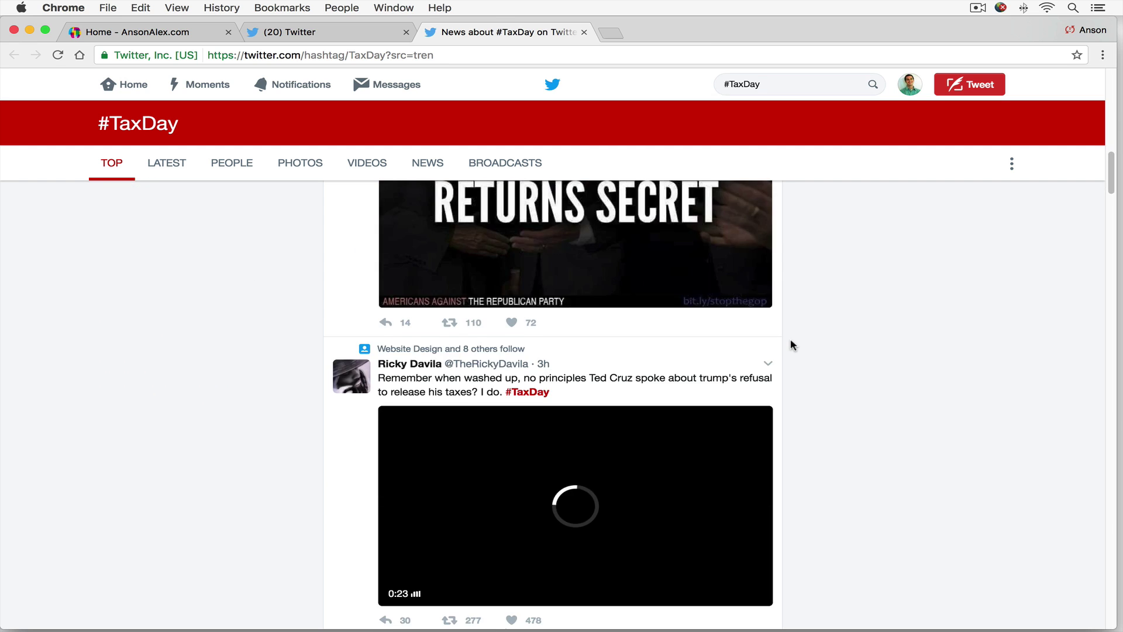
scroll(791, 345, "down", 12)
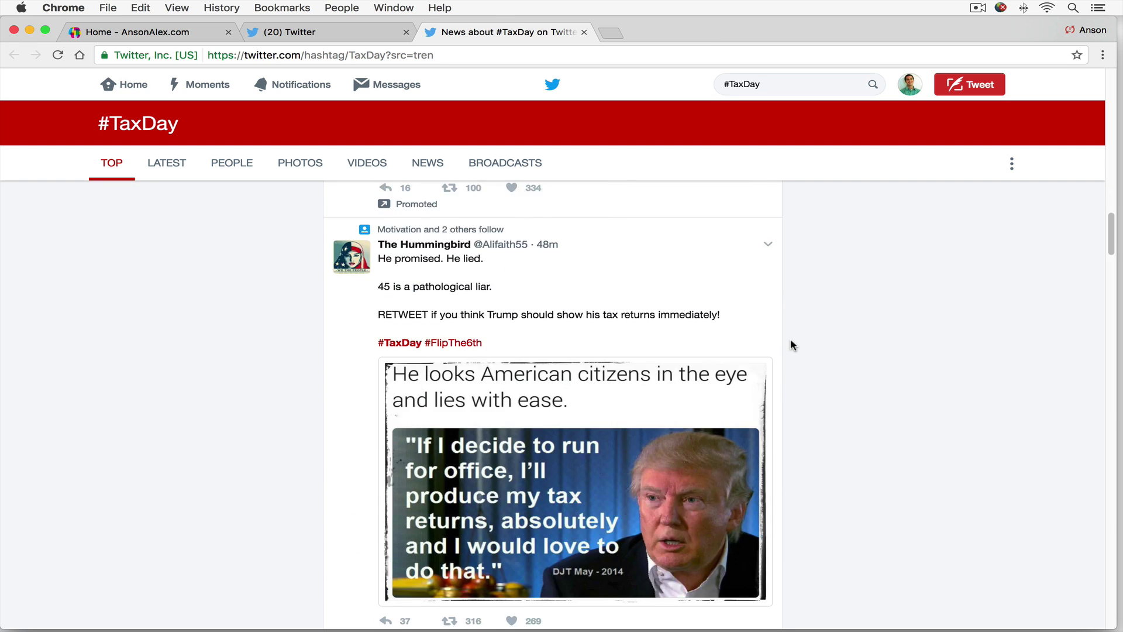
scroll(791, 338, "up", 20)
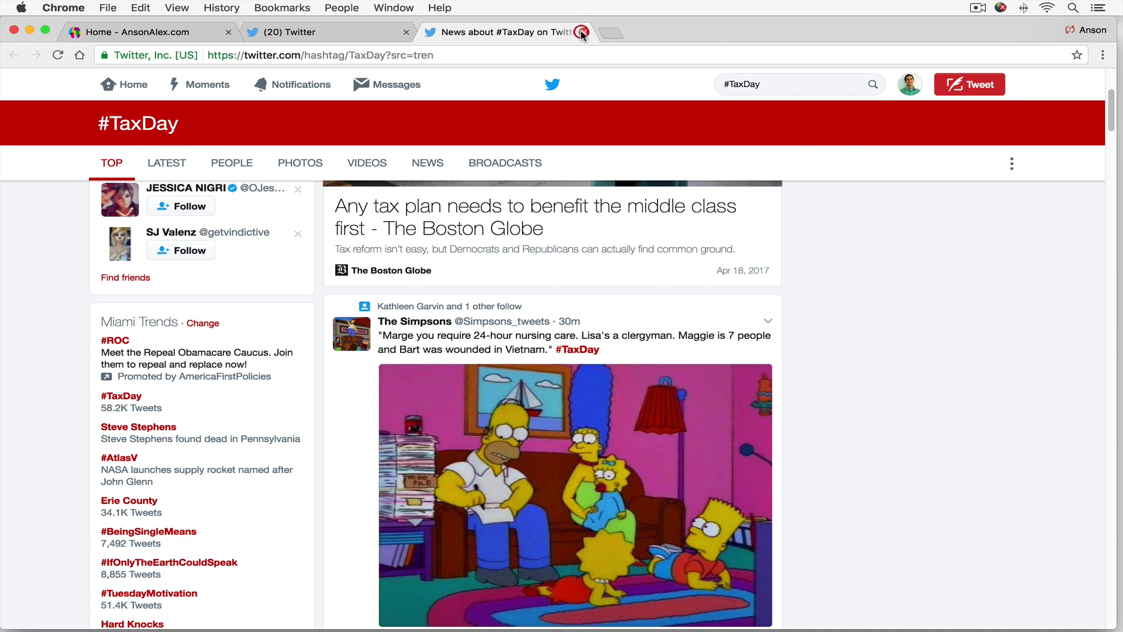
left_click(584, 32)
left_click(667, 142)
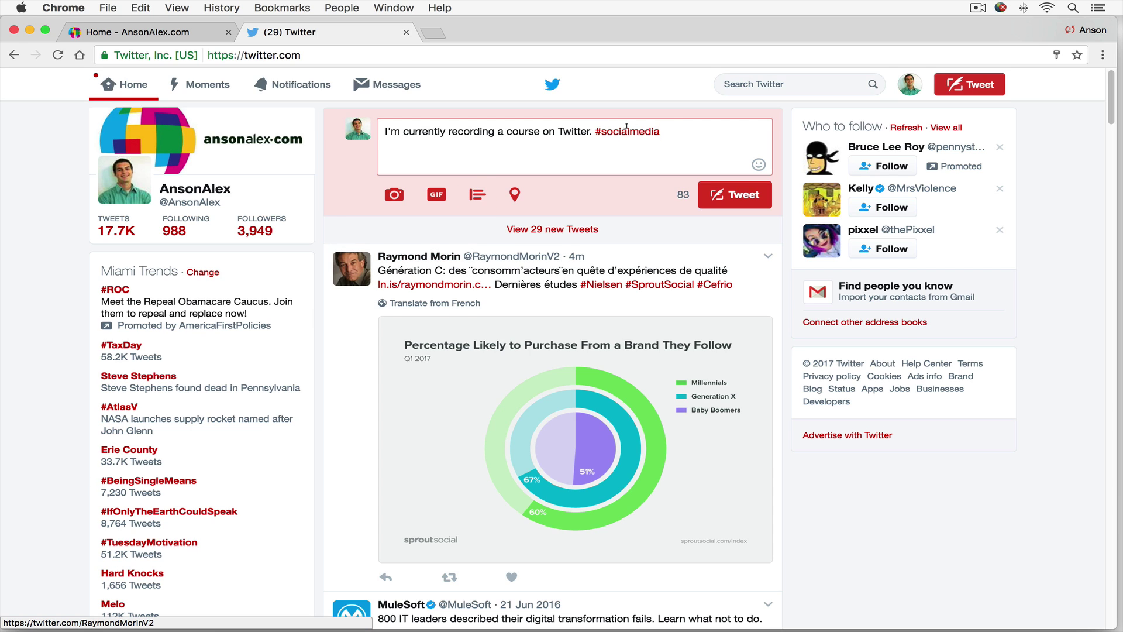
- Append a mention, typing part of the account's handle and choosing the first suggestion
left_click(667, 130)
type("@markz")
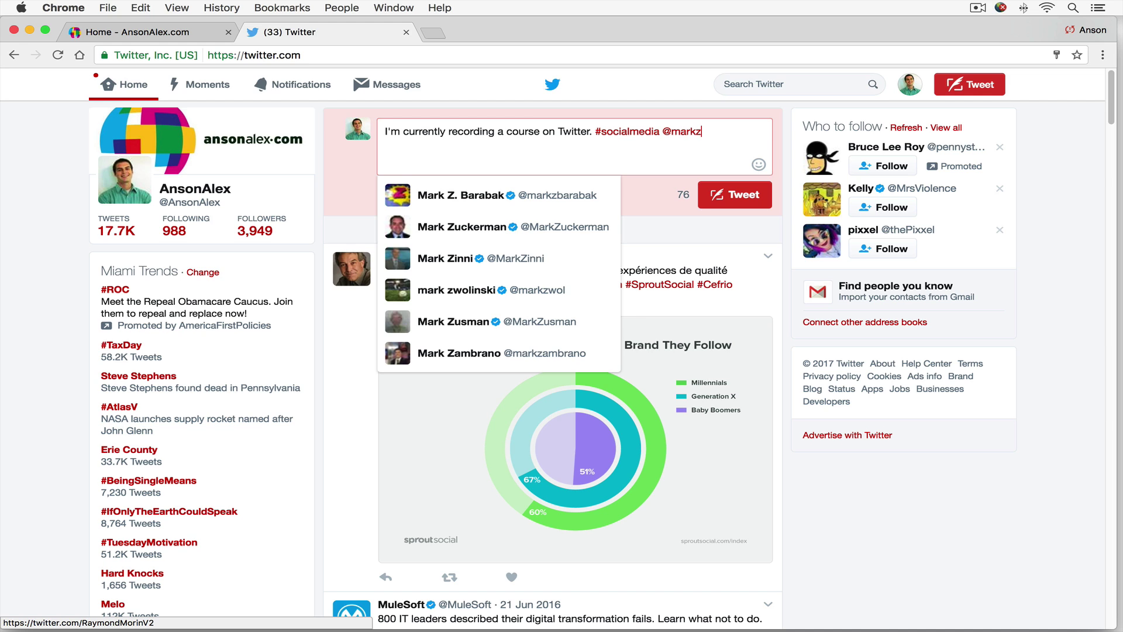
type("ucker")
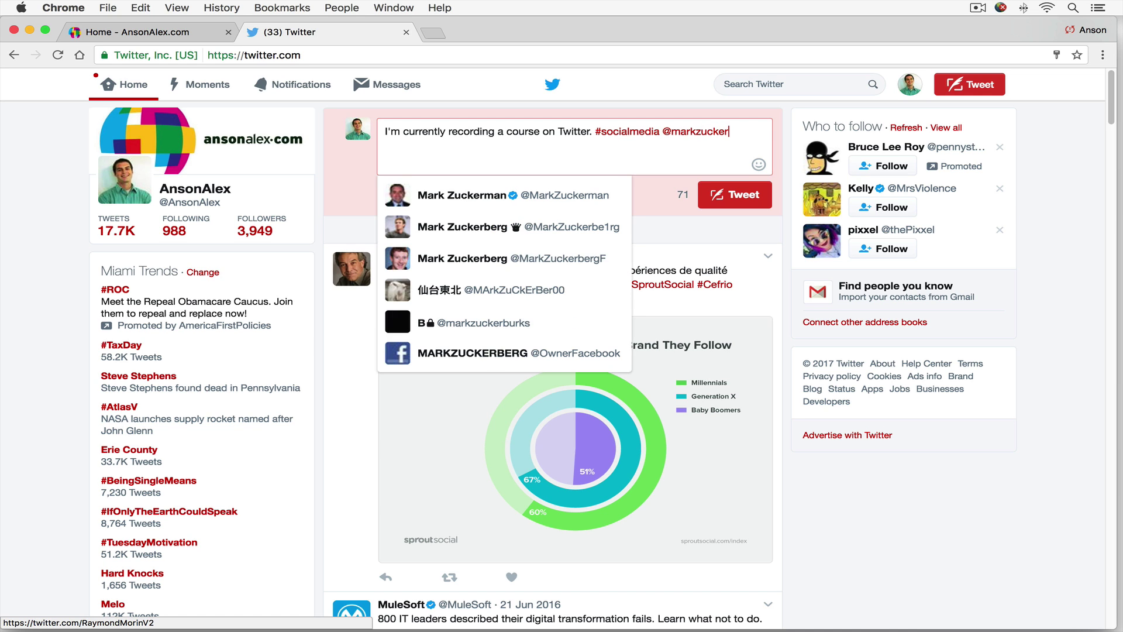
type("b")
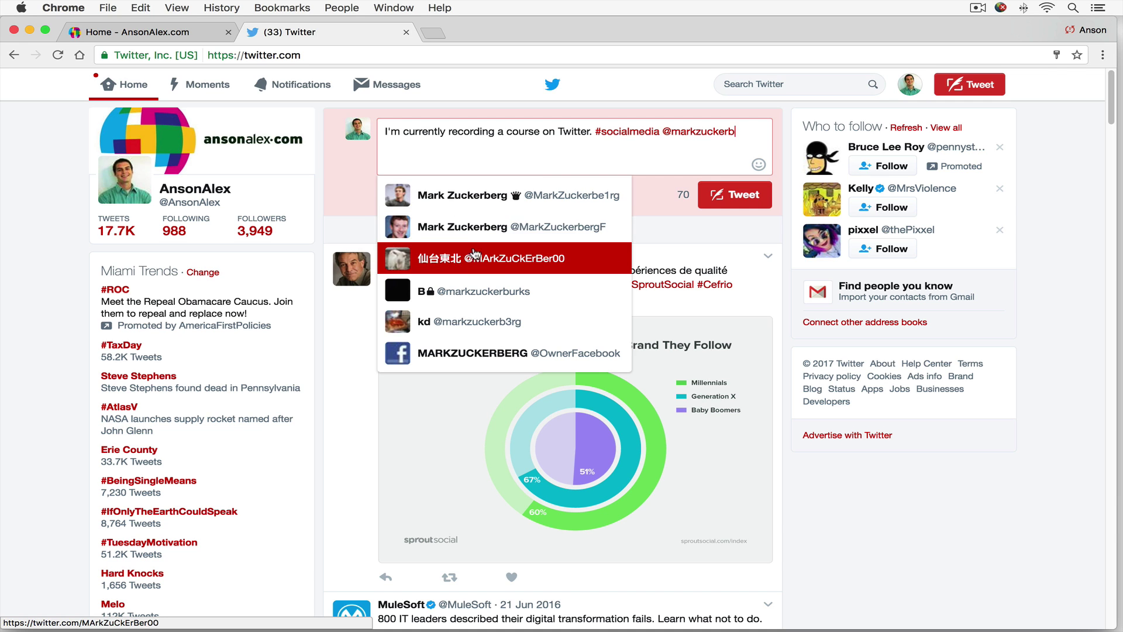
left_click(482, 197)
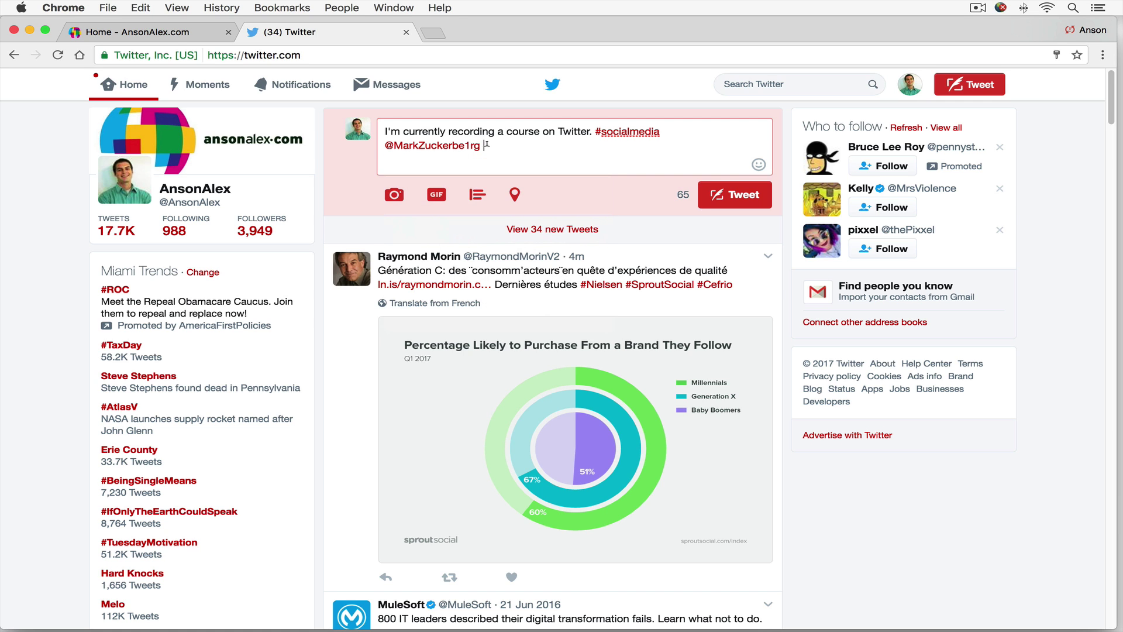
mouse_move(474, 145)
left_click_drag(493, 144, 382, 146)
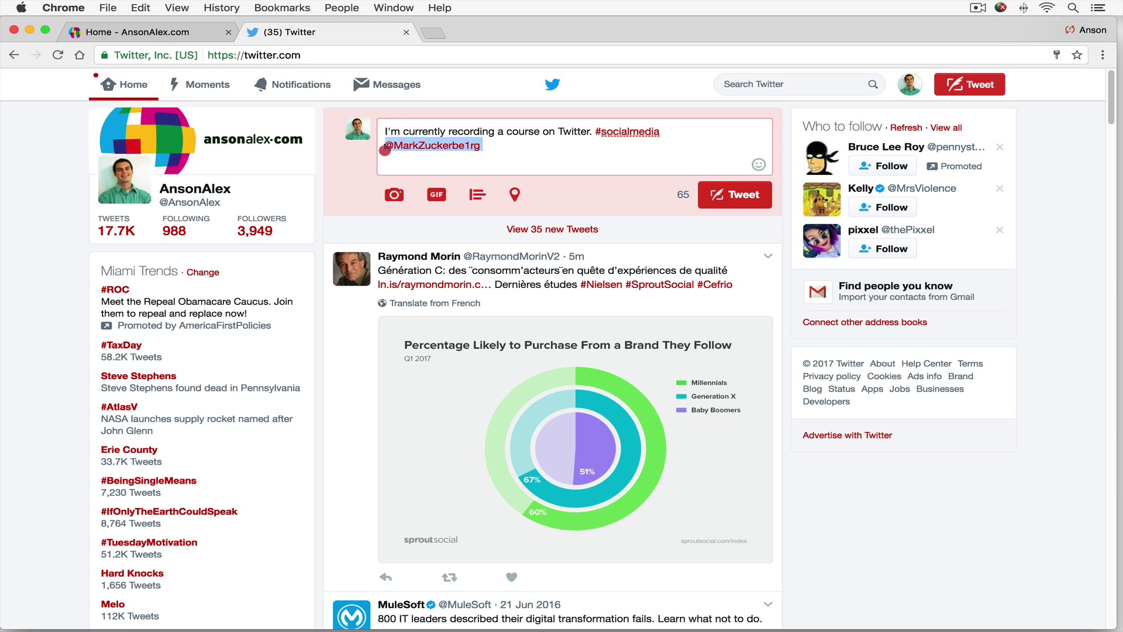
key("BackSpace")
key("BackSpace")
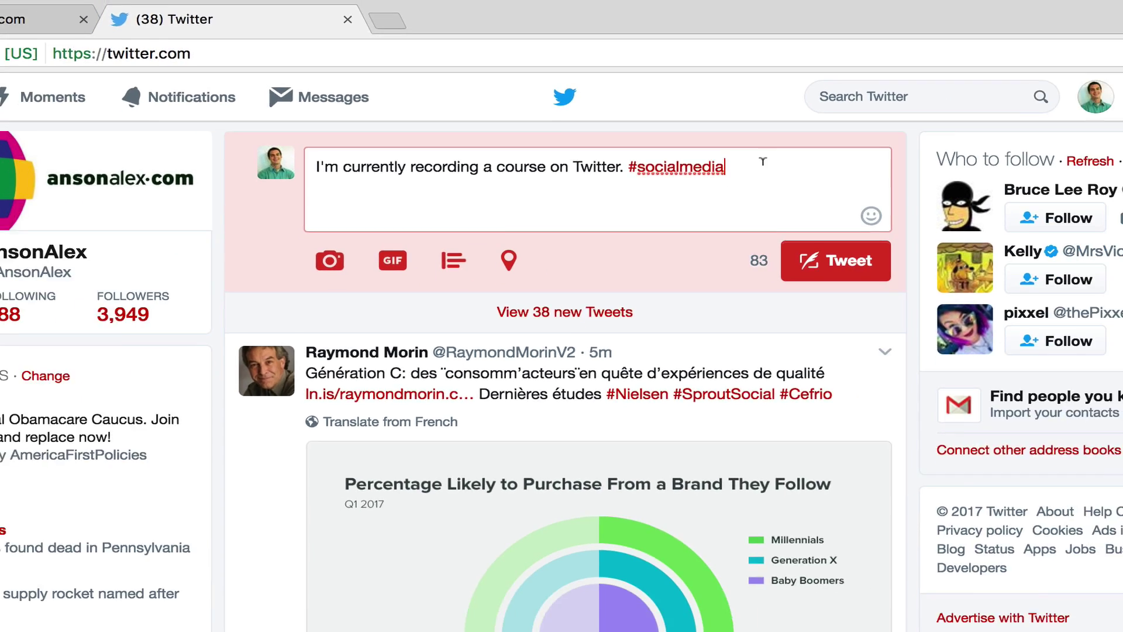
left_click(850, 205)
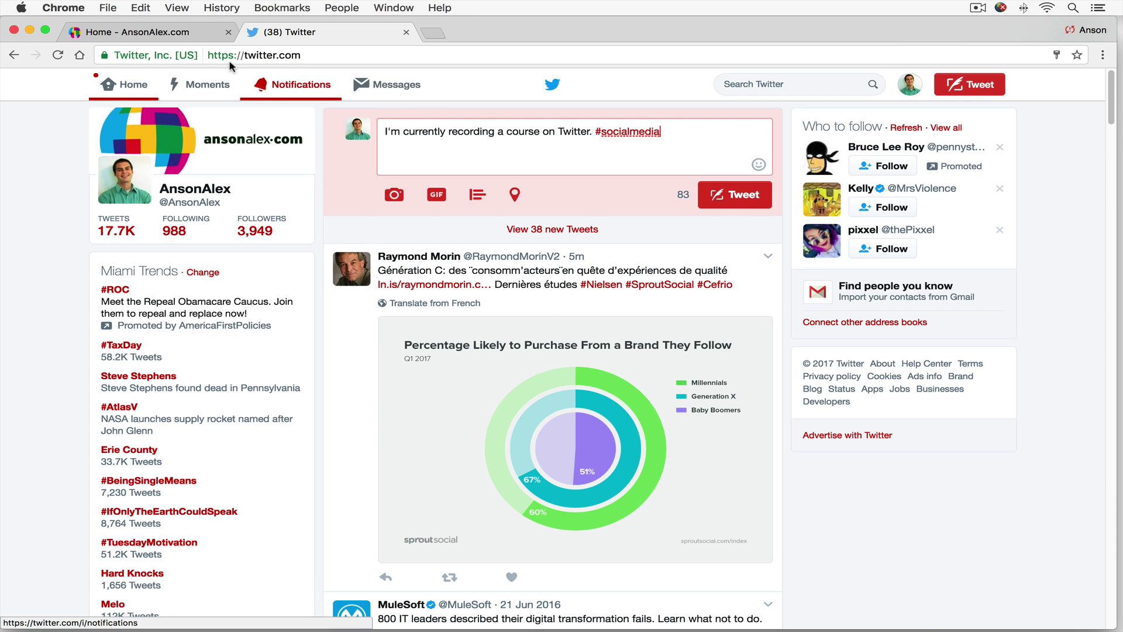
left_click(158, 32)
right_click(248, 51)
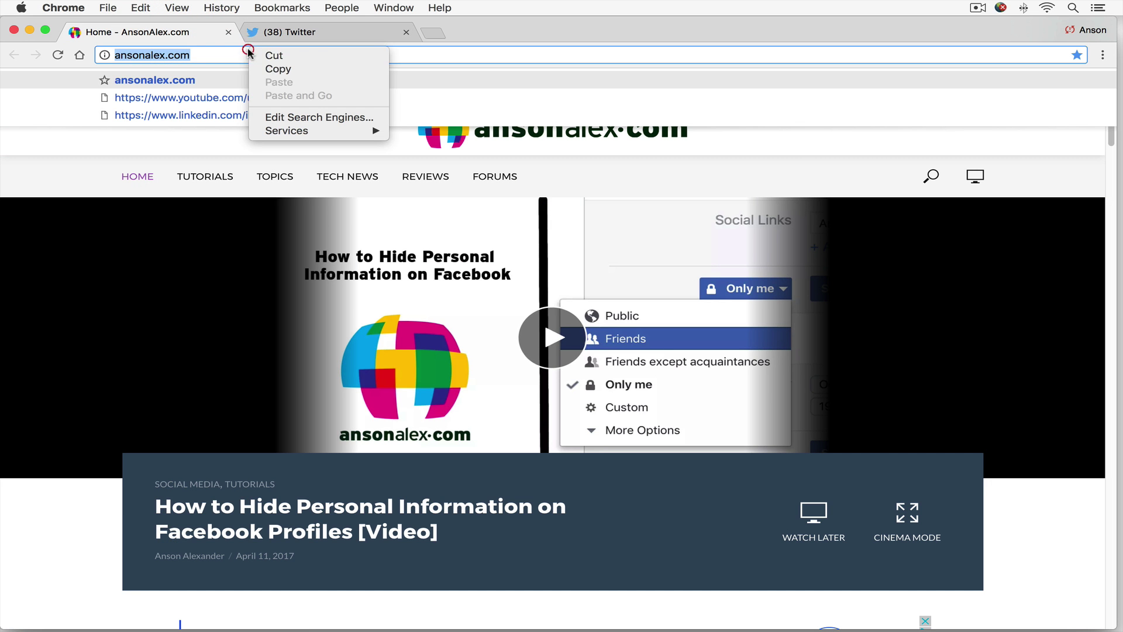
left_click(275, 69)
left_click(295, 34)
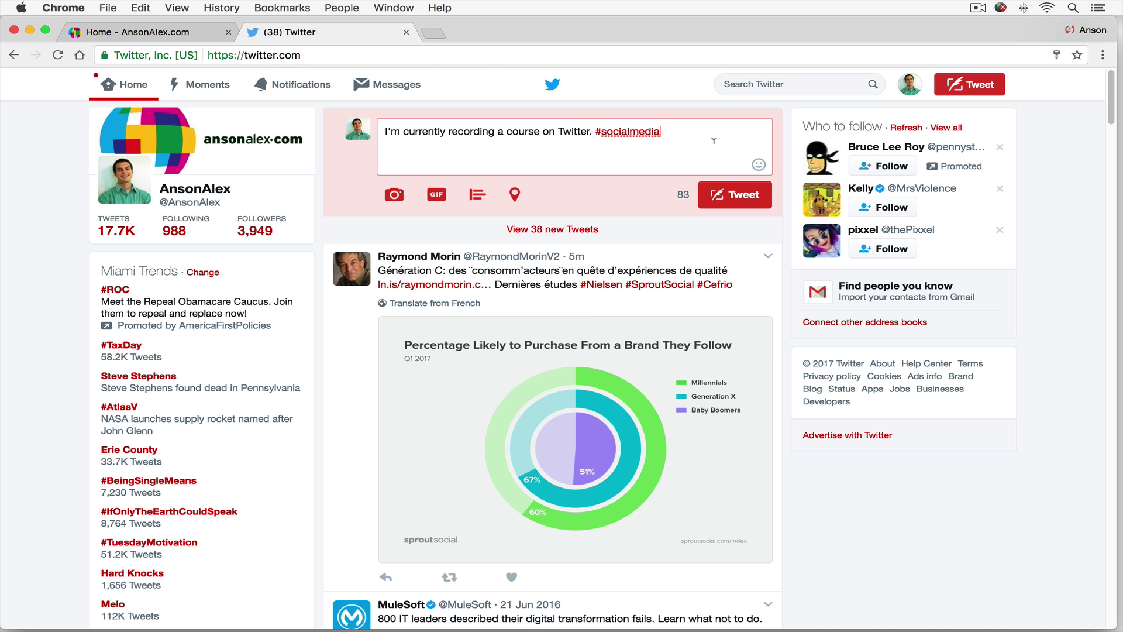
key("Return")
key("cmd+v")
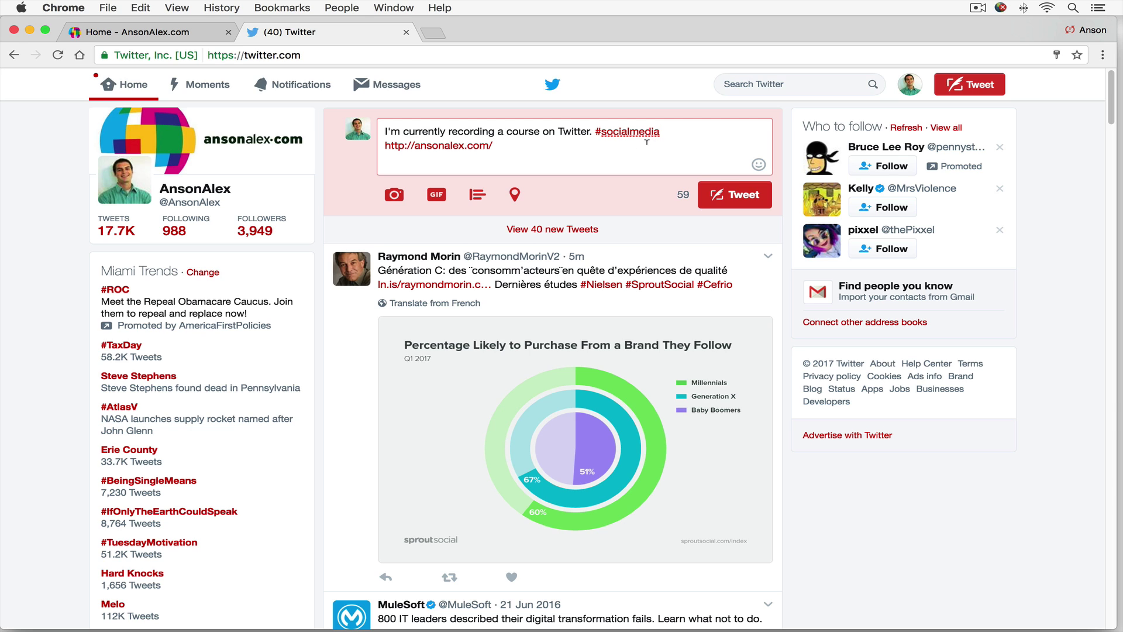
- Post the tweet, then reload the page to refresh the timeline
left_click(753, 199)
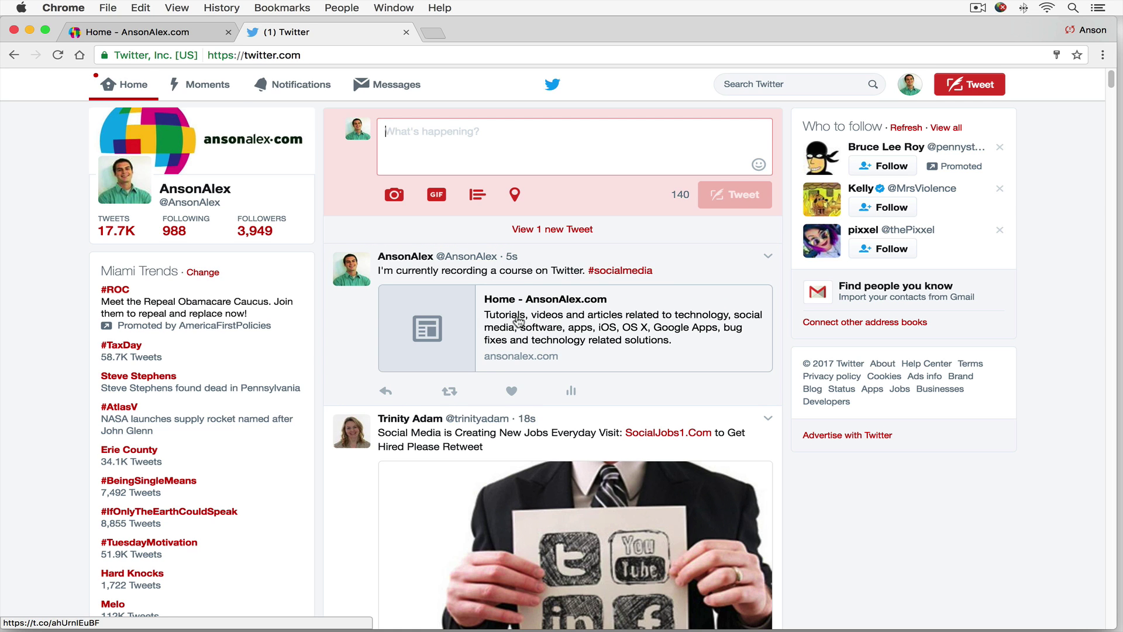
left_click(58, 55)
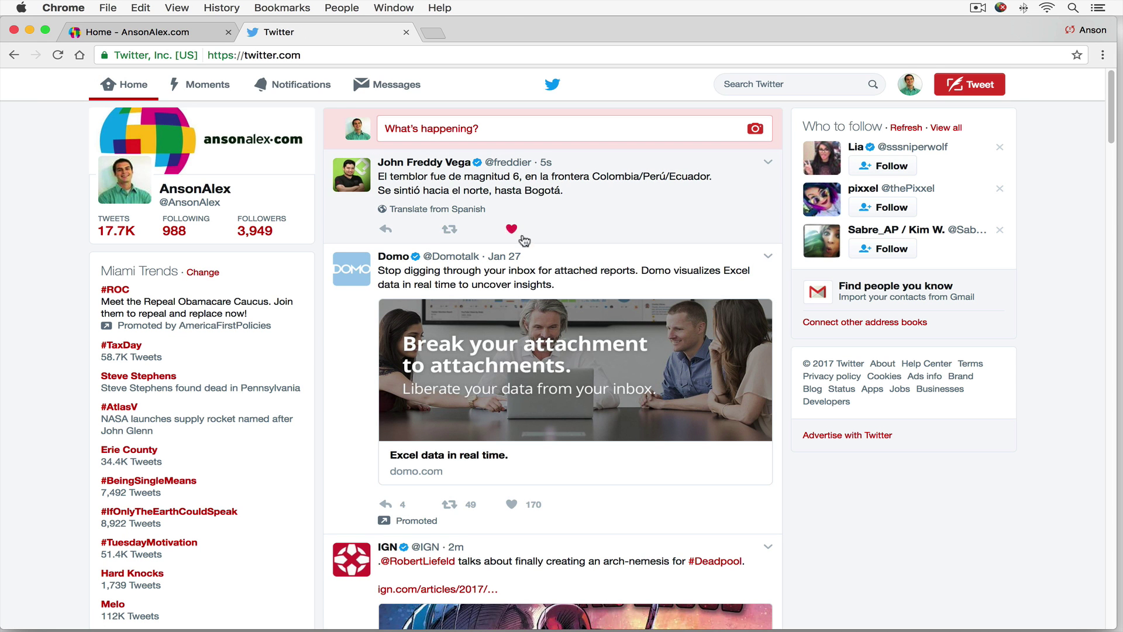
- Open your own profile, browse its tweets and the #DDoS hashtag, then scroll back to the top
left_click(211, 194)
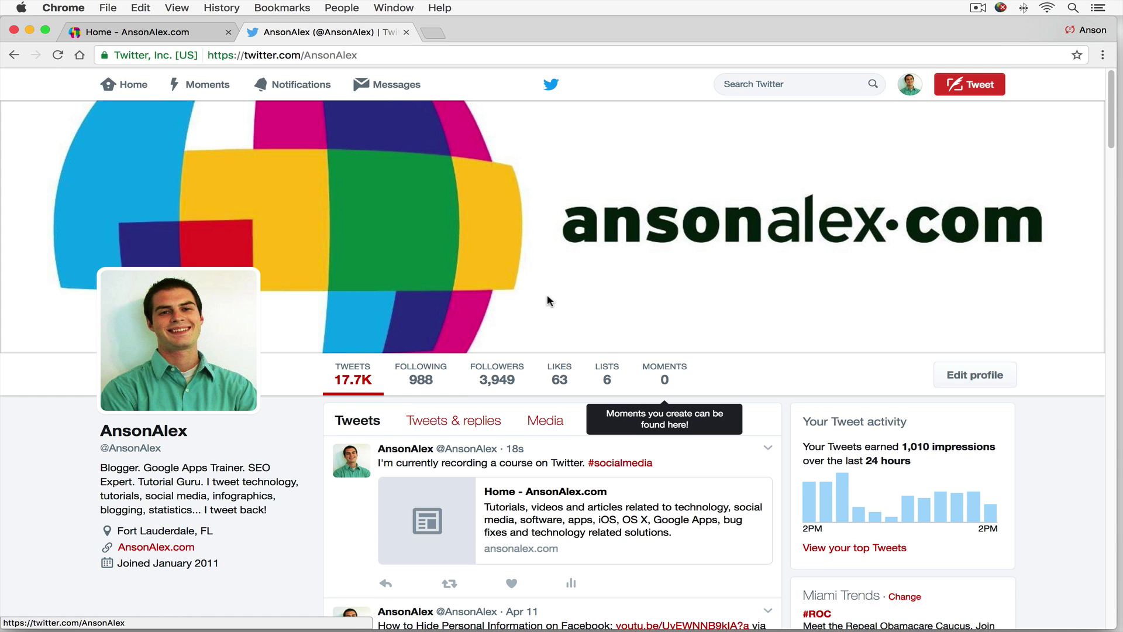
scroll(547, 300, "down", 2)
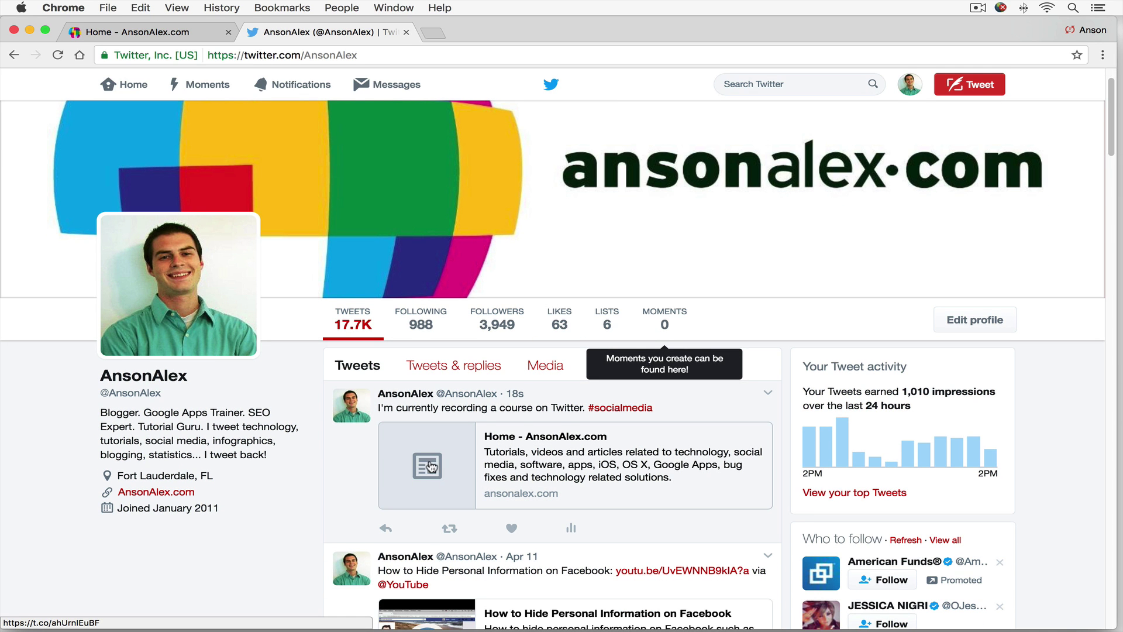
scroll(315, 459, "down", 5)
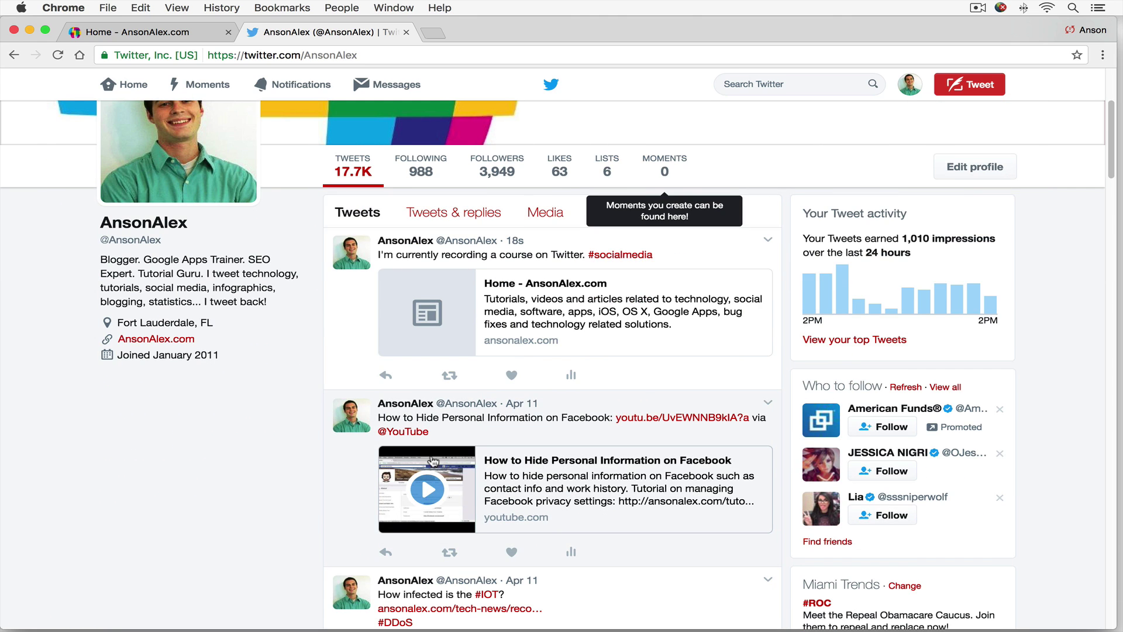
scroll(266, 398, "down", 8)
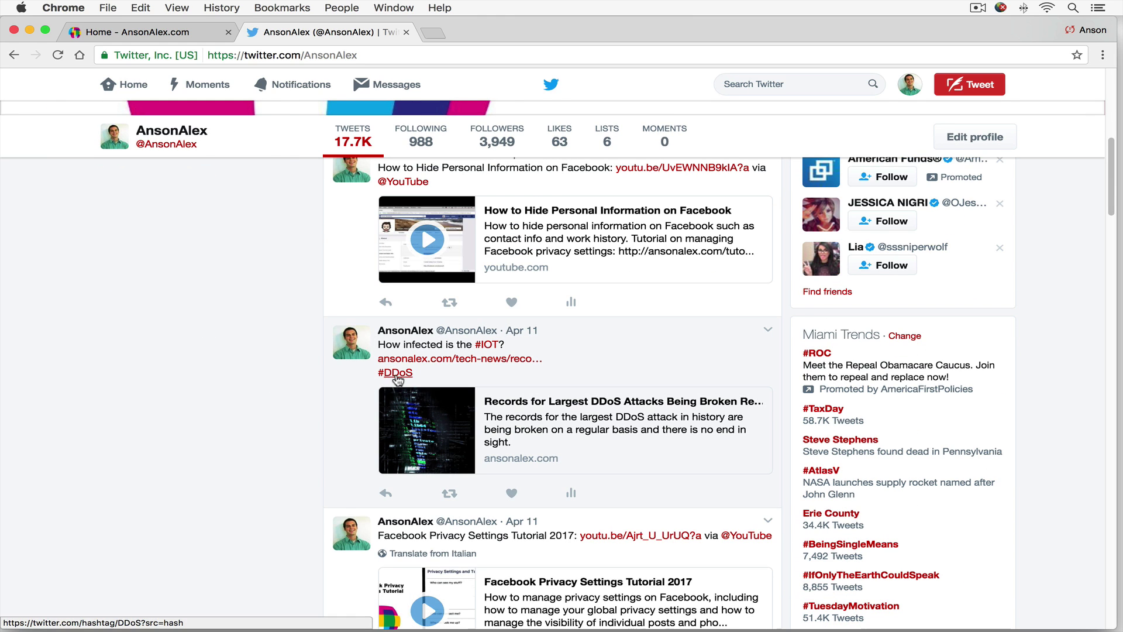
left_click(397, 372)
scroll(336, 413, "down", 1)
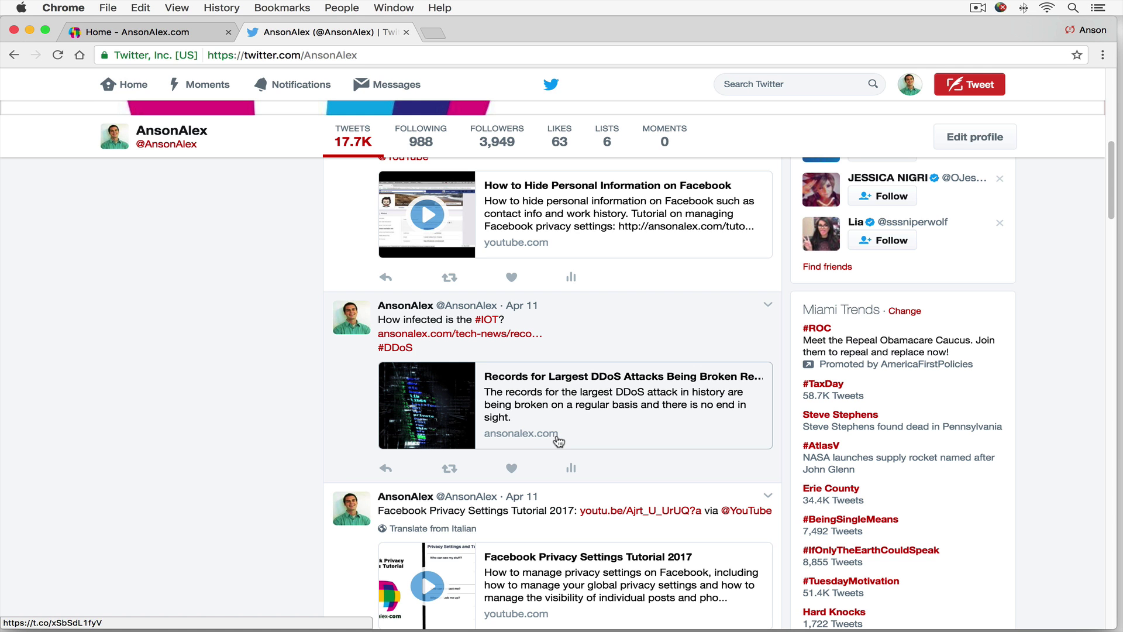
scroll(259, 401, "up", 10)
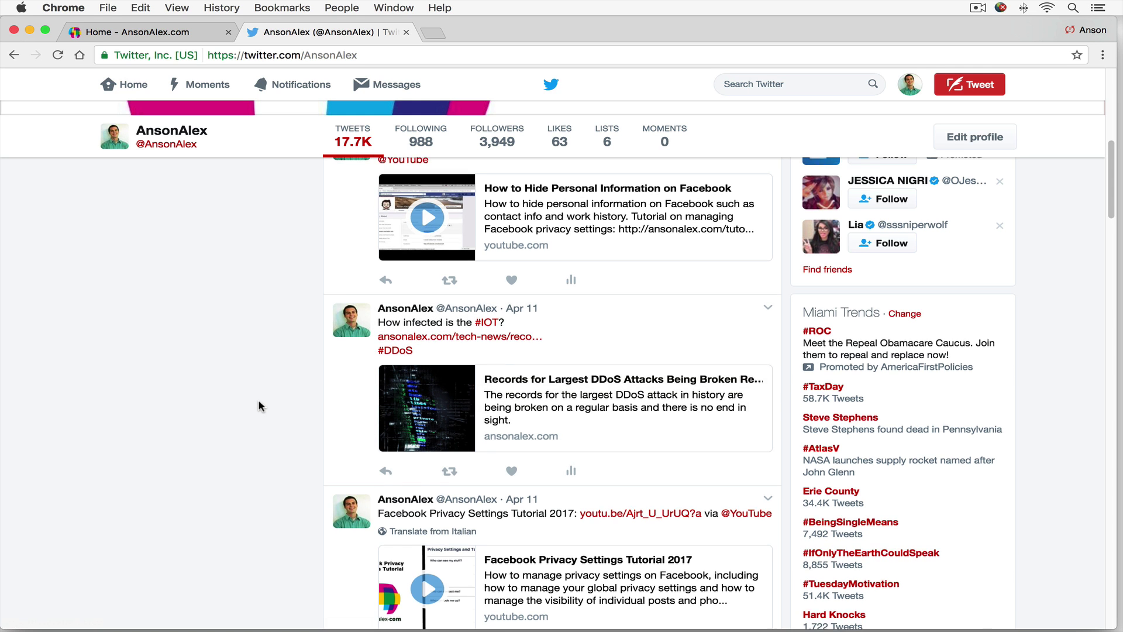
scroll(267, 409, "up", 2)
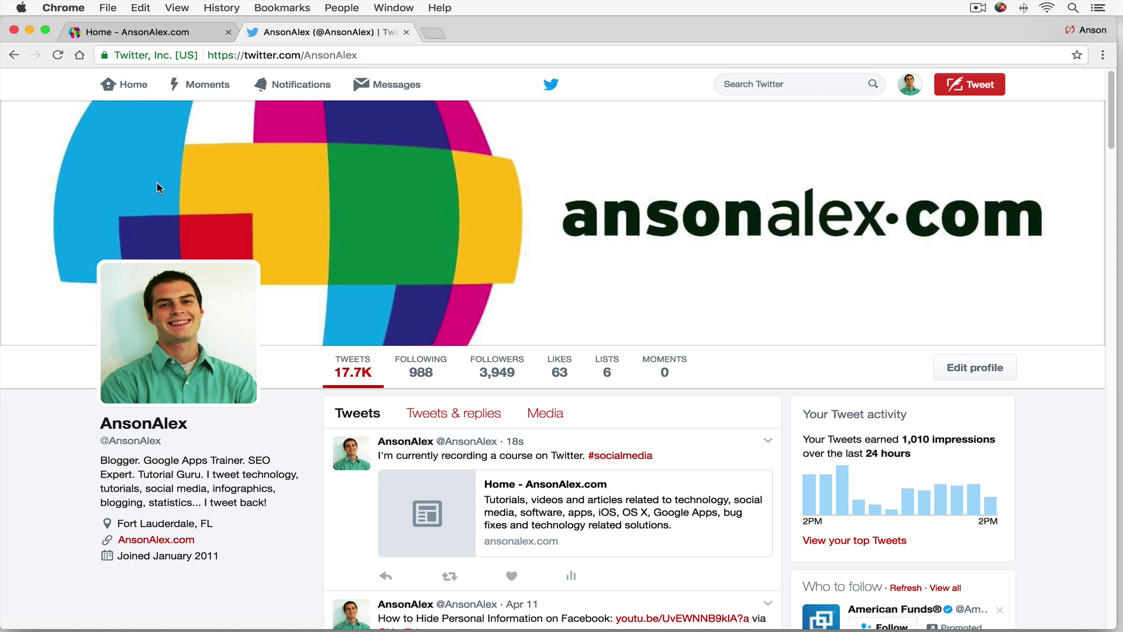
- Return Home and scroll down the feed to IGN's Deadpool tweet
left_click(129, 88)
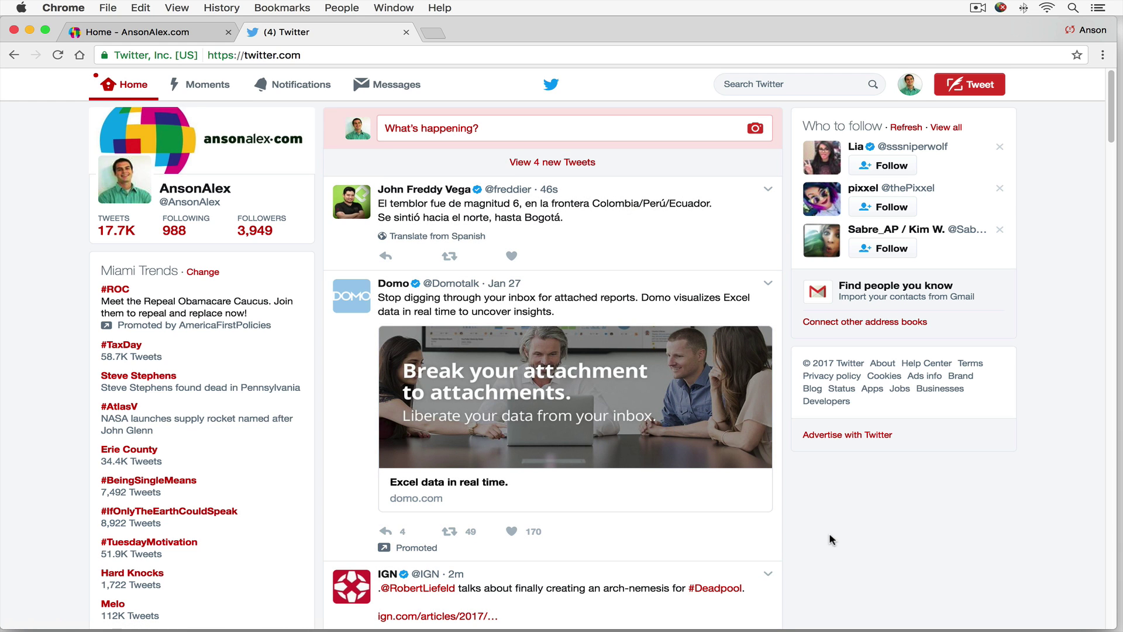
scroll(810, 466, "down", 3)
scroll(810, 466, "down", 3)
scroll(809, 470, "down", 1)
scroll(810, 470, "down", 1)
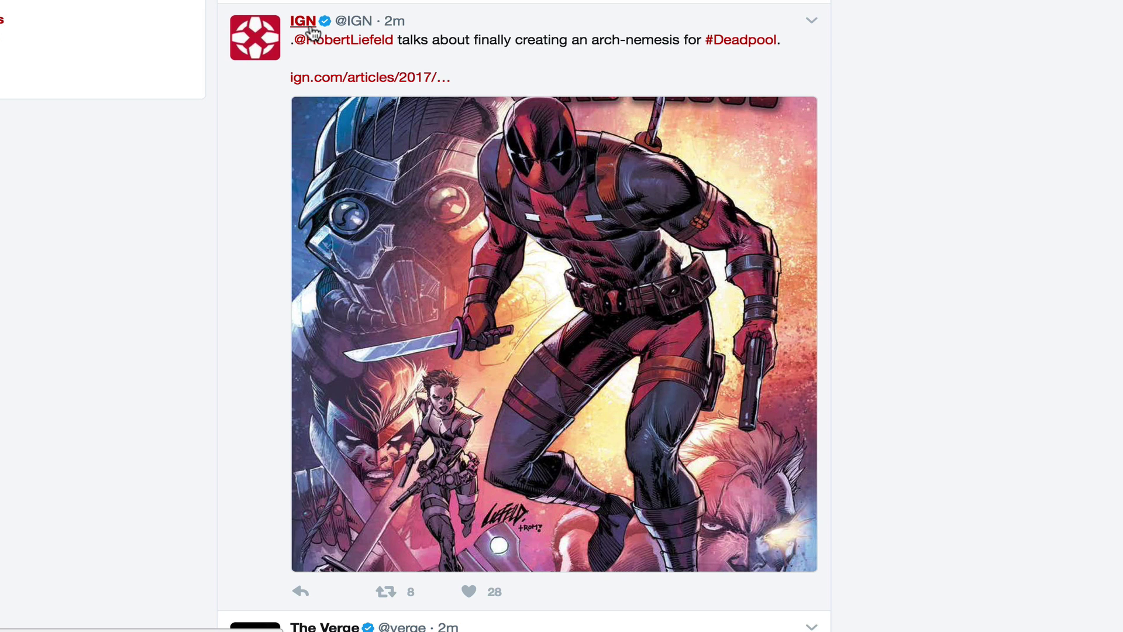
mouse_move(311, 30)
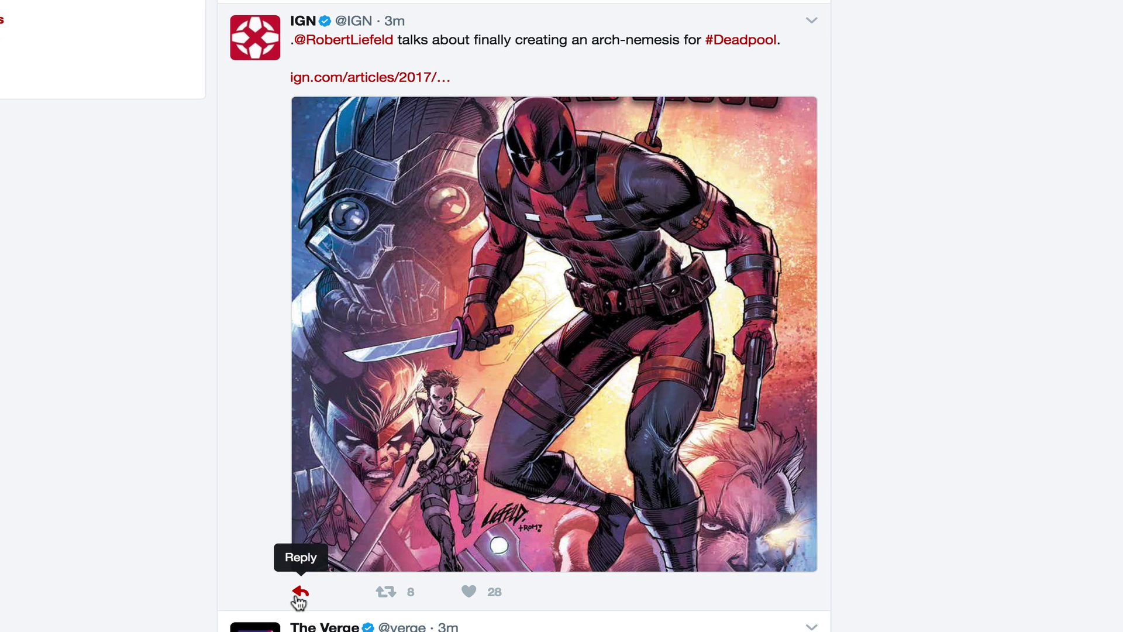
left_click(298, 594)
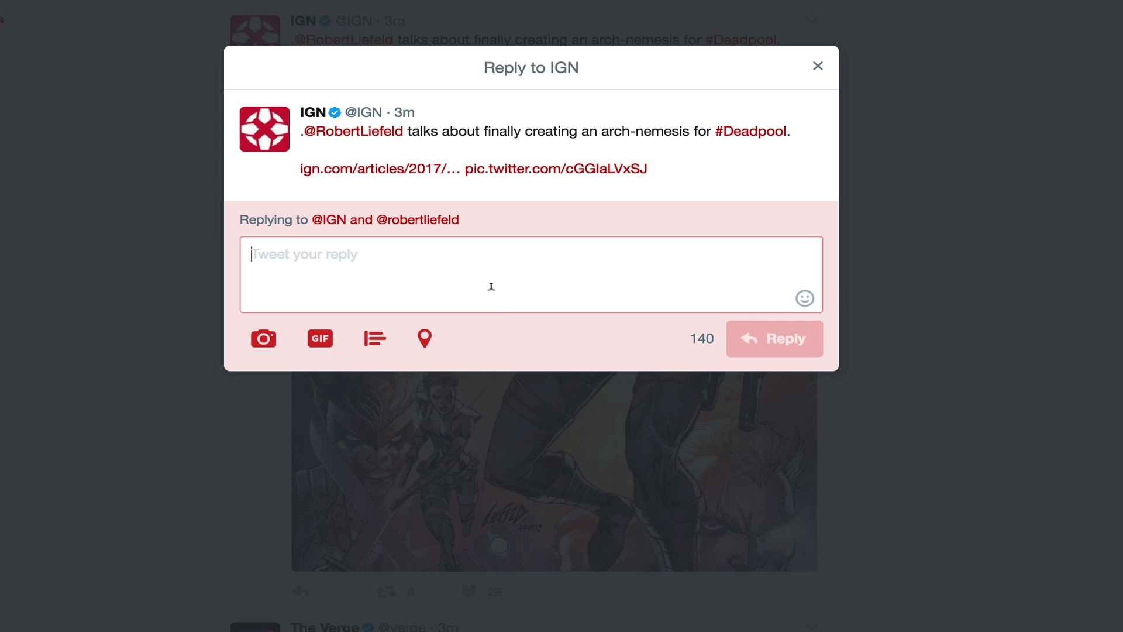
left_click(817, 69)
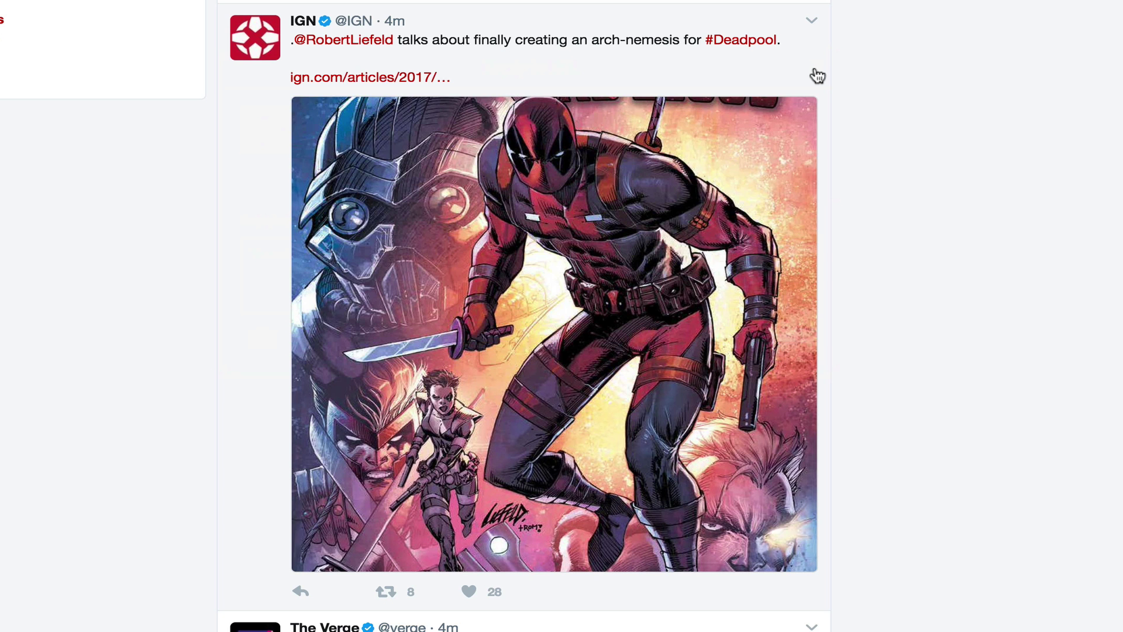
scroll(890, 160, "down", 1)
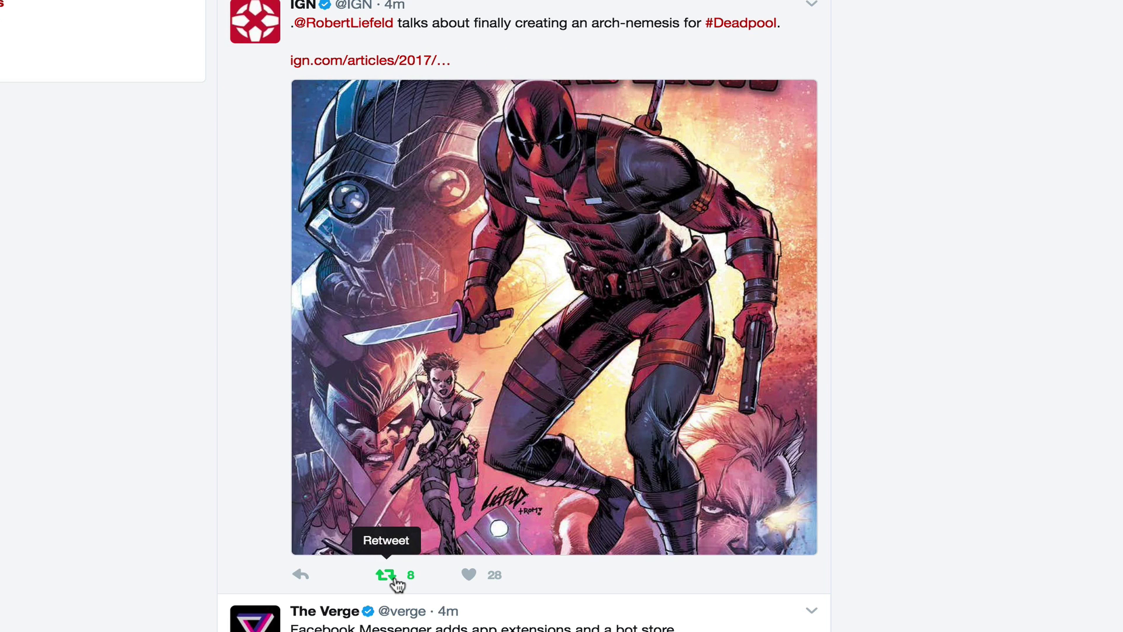
left_click(396, 582)
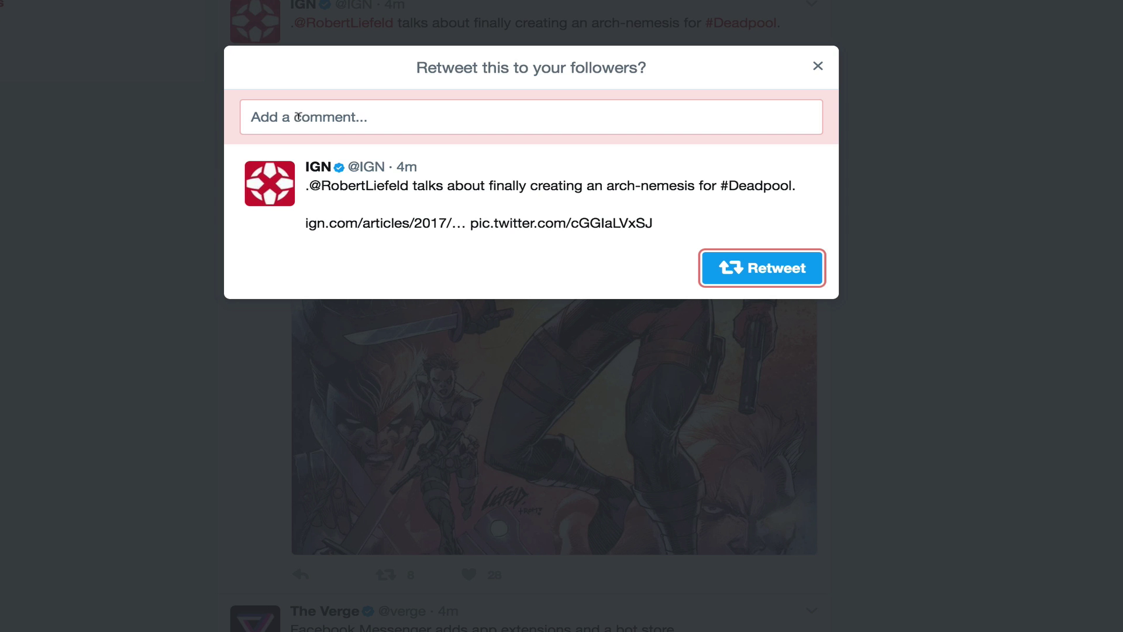
left_click(817, 68)
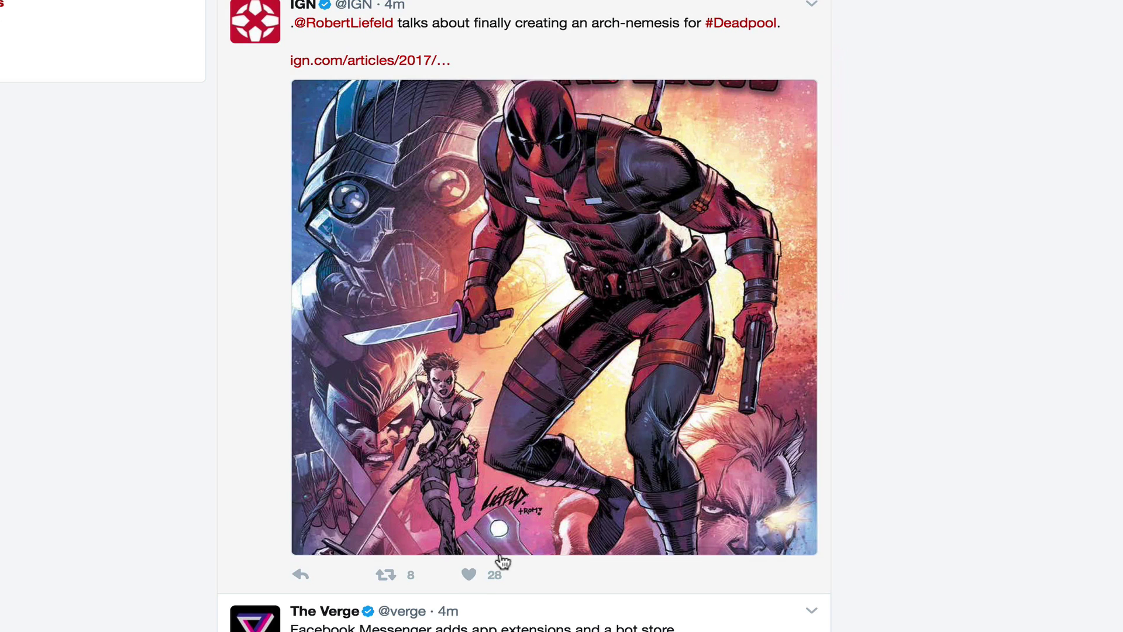
left_click(472, 578)
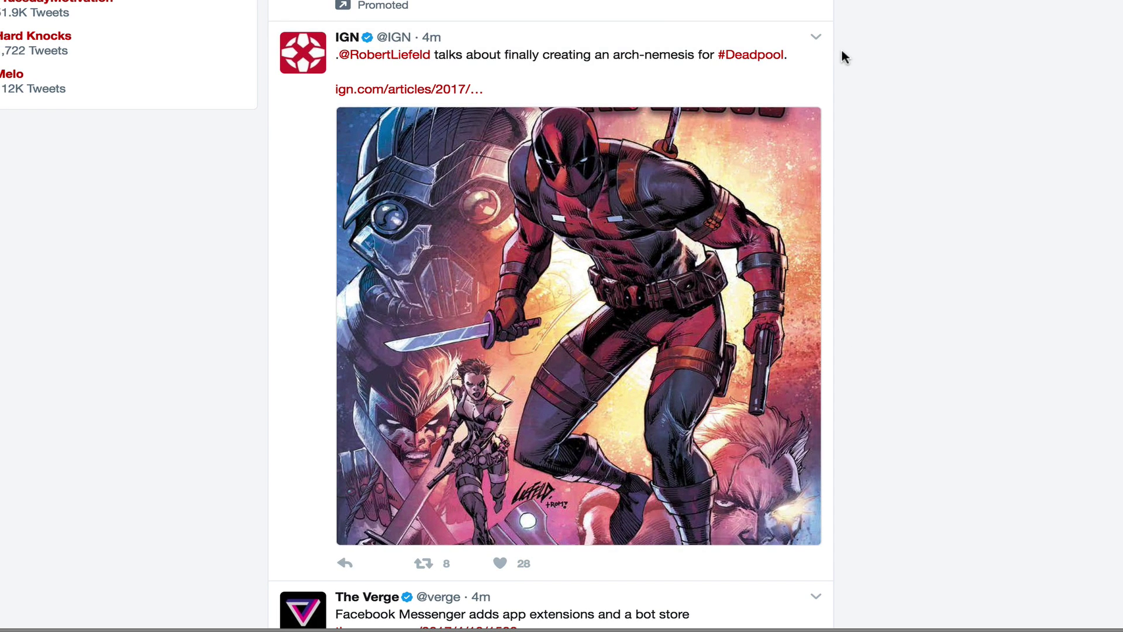
- Open the IGN tweet's options menu, close it without choosing anything, and scroll back up
left_click(818, 38)
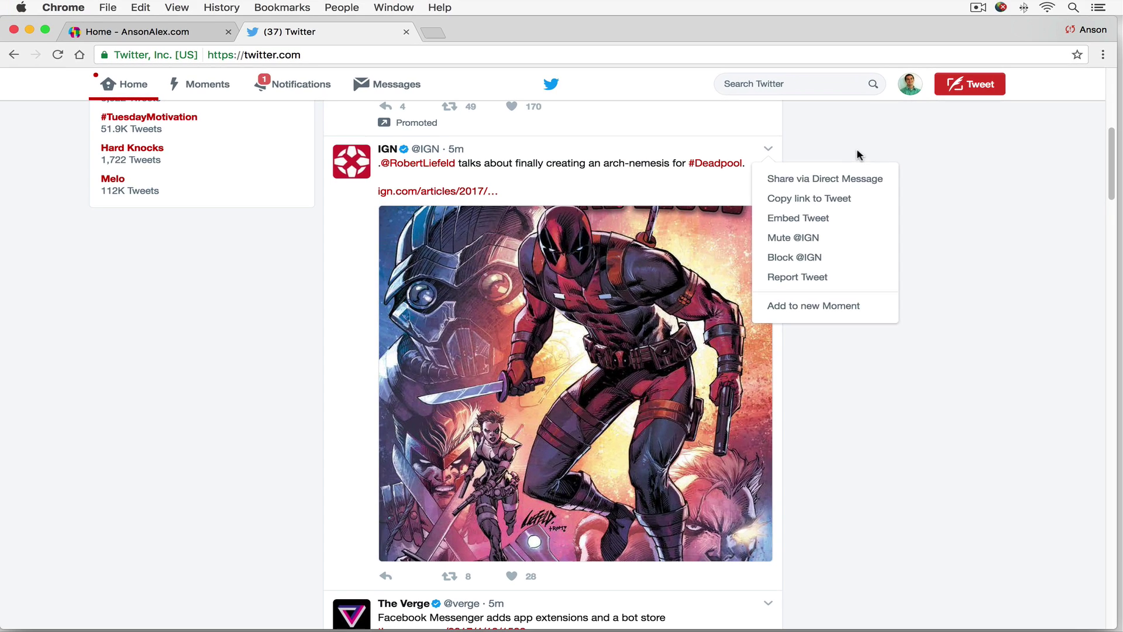
left_click(923, 39)
scroll(851, 246, "up", 7)
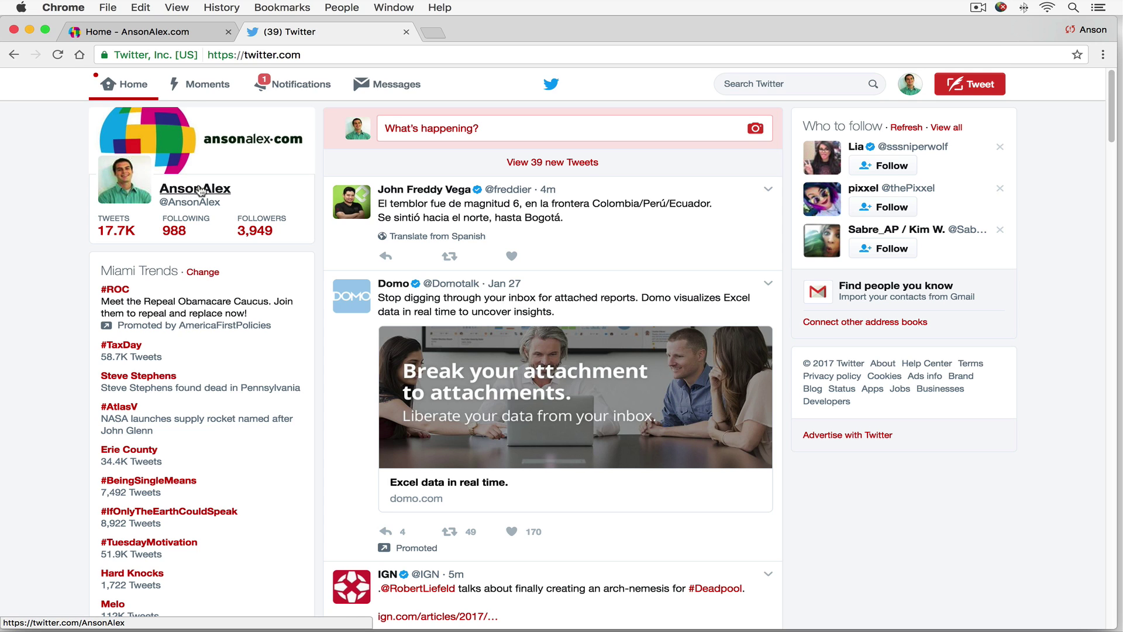
- Open the AnsonAlex profile page and briefly highlight its bio text
left_click(201, 193)
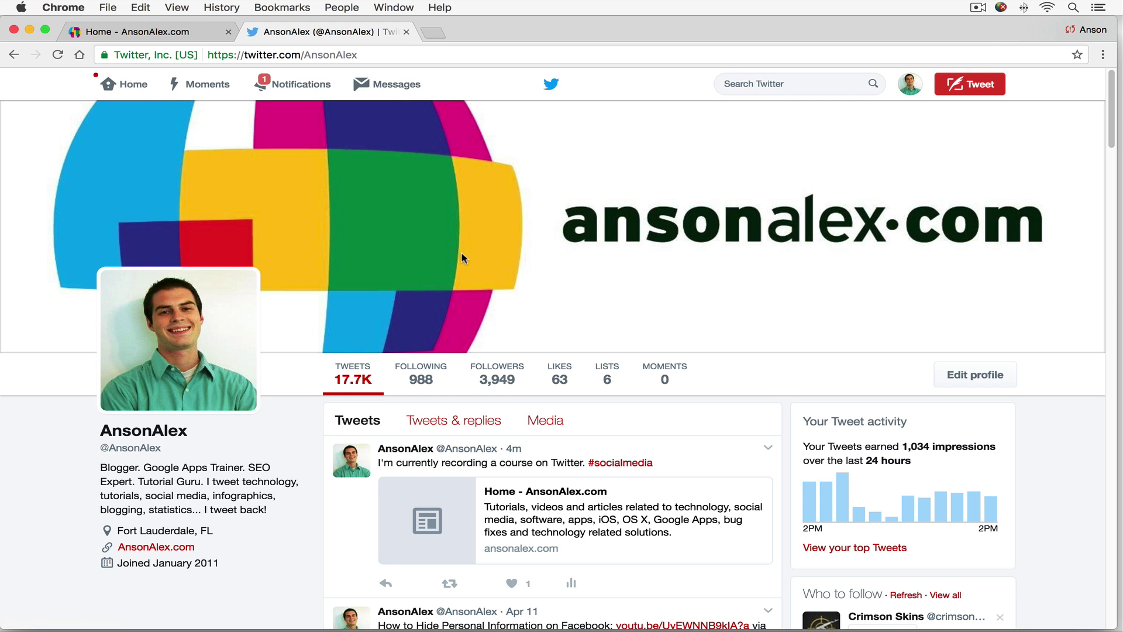
scroll(320, 321, "down", 1)
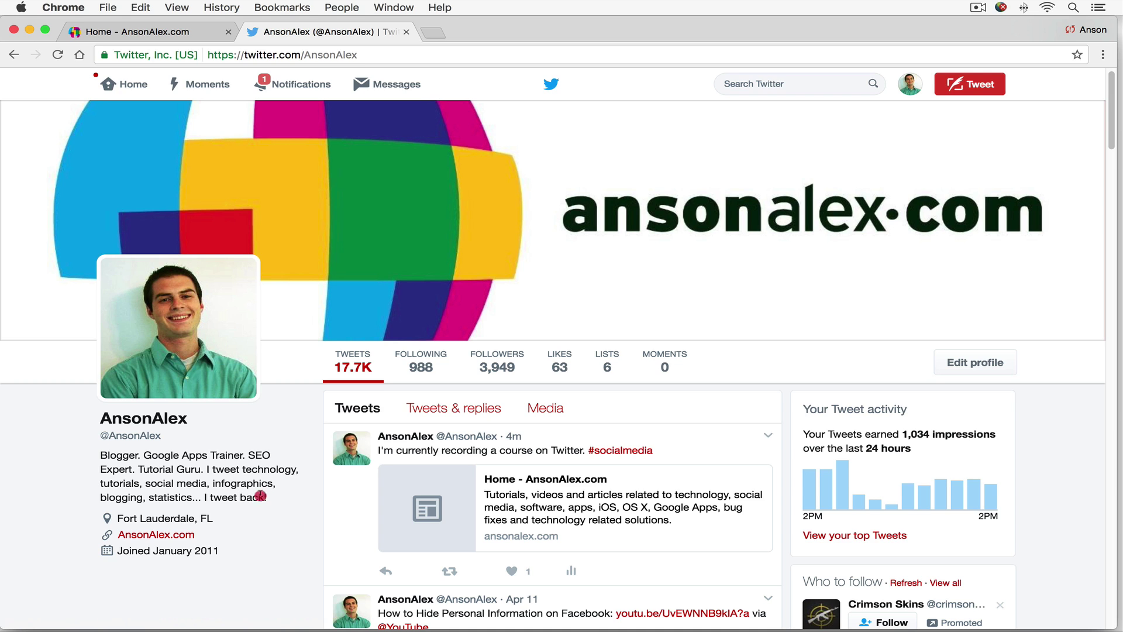
left_click_drag(268, 497, 93, 454)
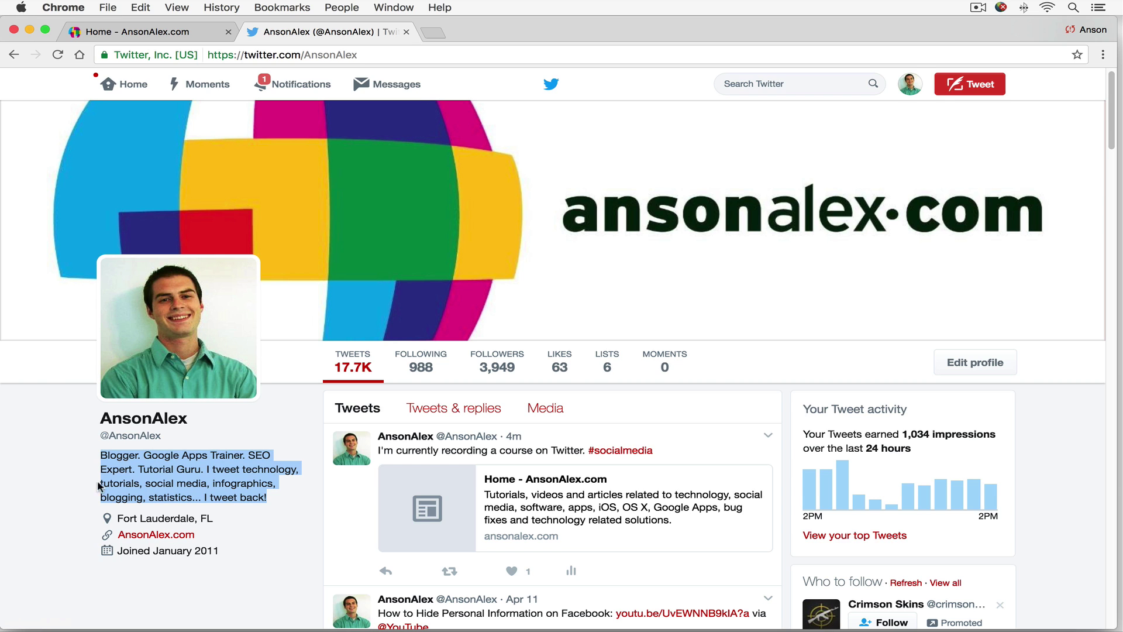
left_click(52, 460)
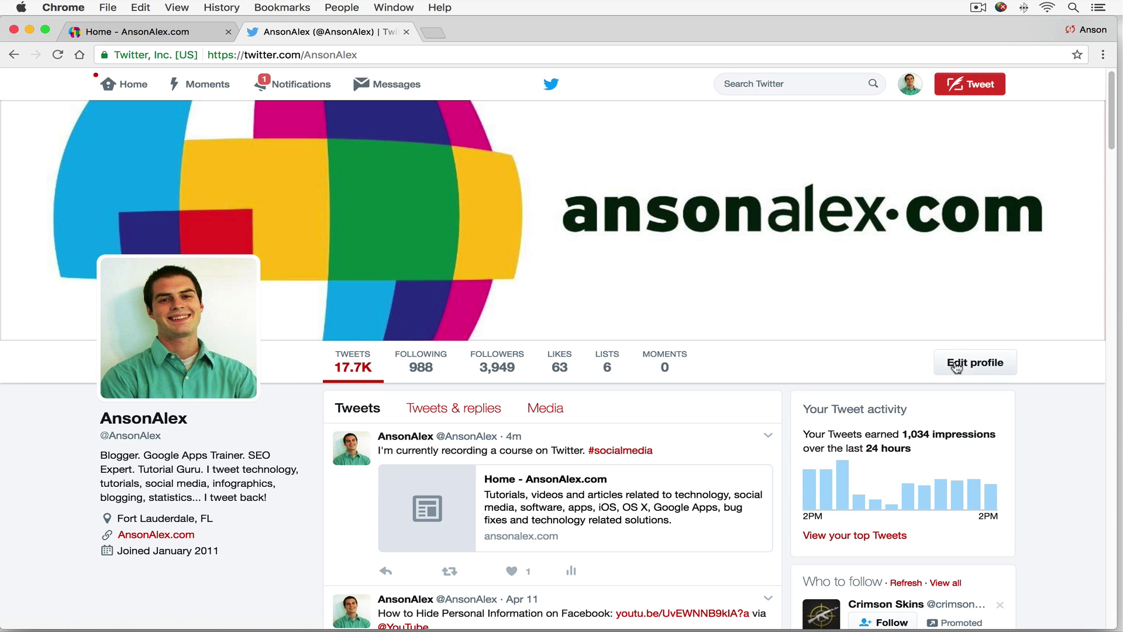
left_click(981, 367)
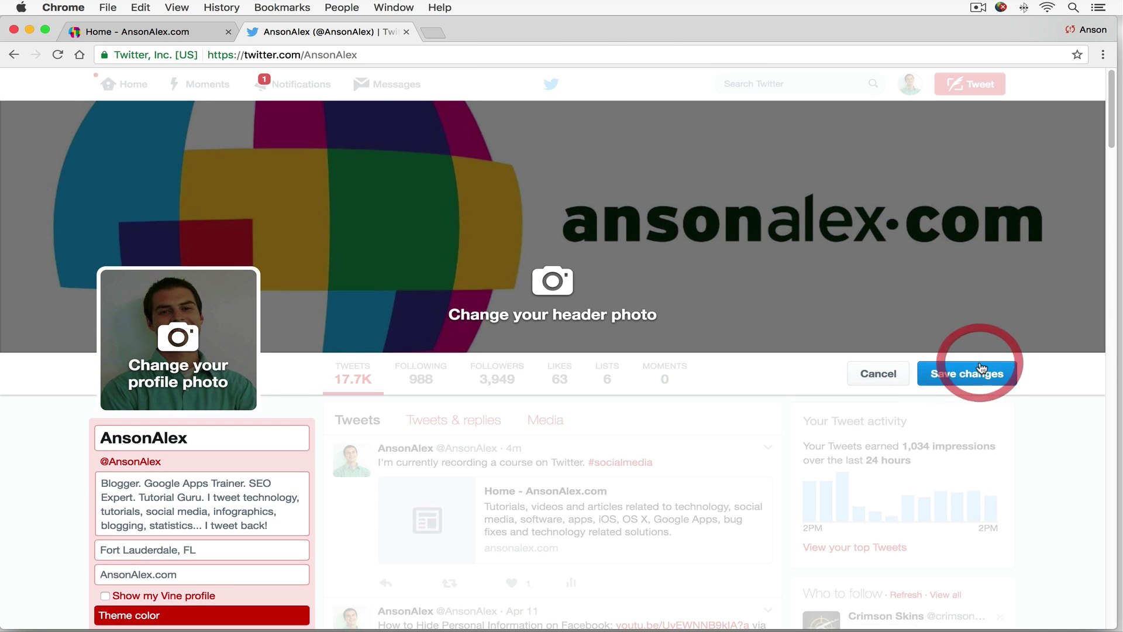
left_click(567, 291)
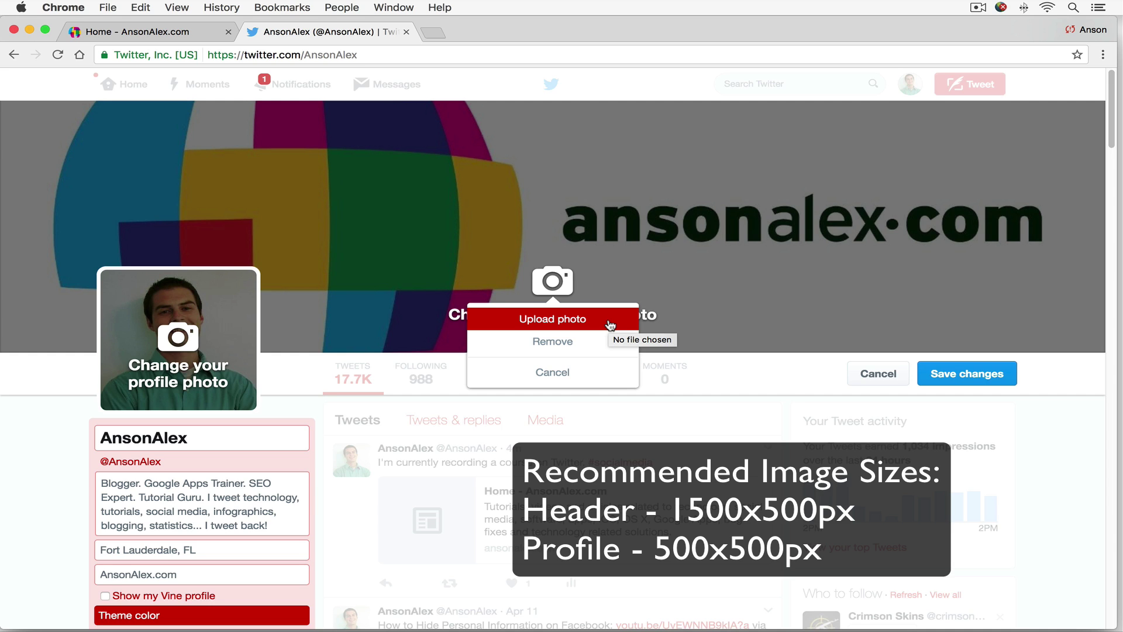
left_click(40, 384)
left_click(572, 373)
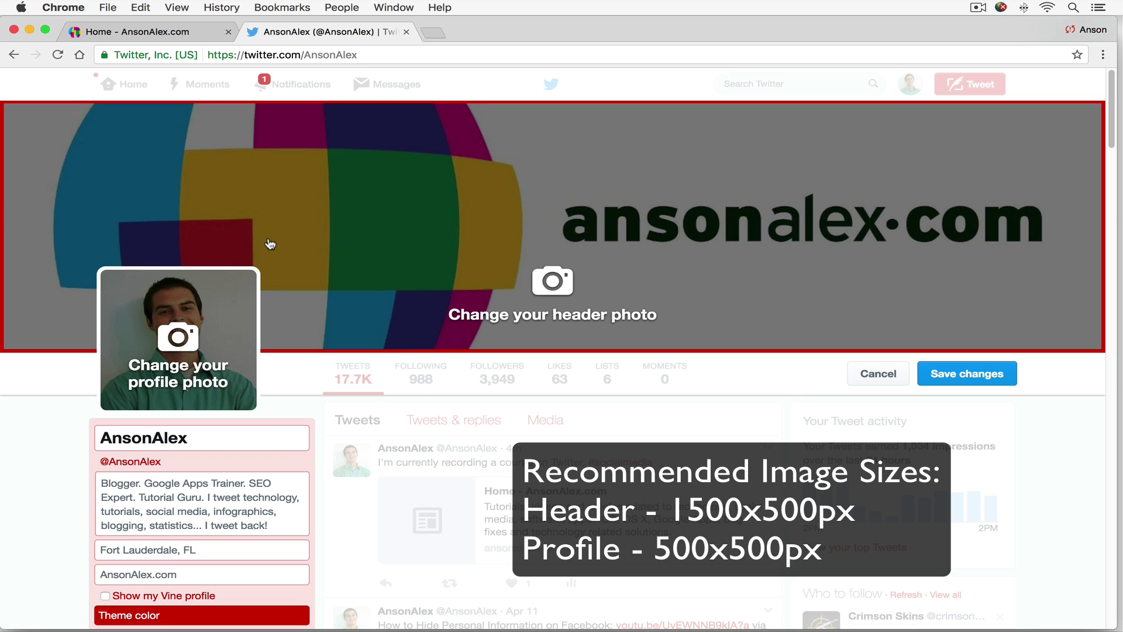
left_click(183, 353)
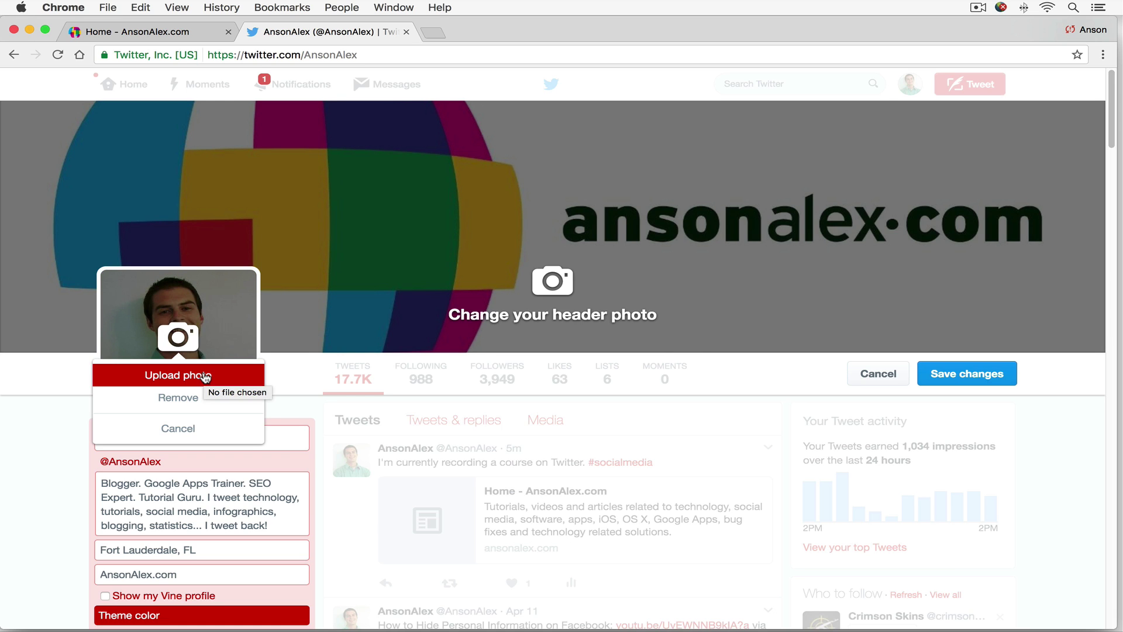
left_click(200, 425)
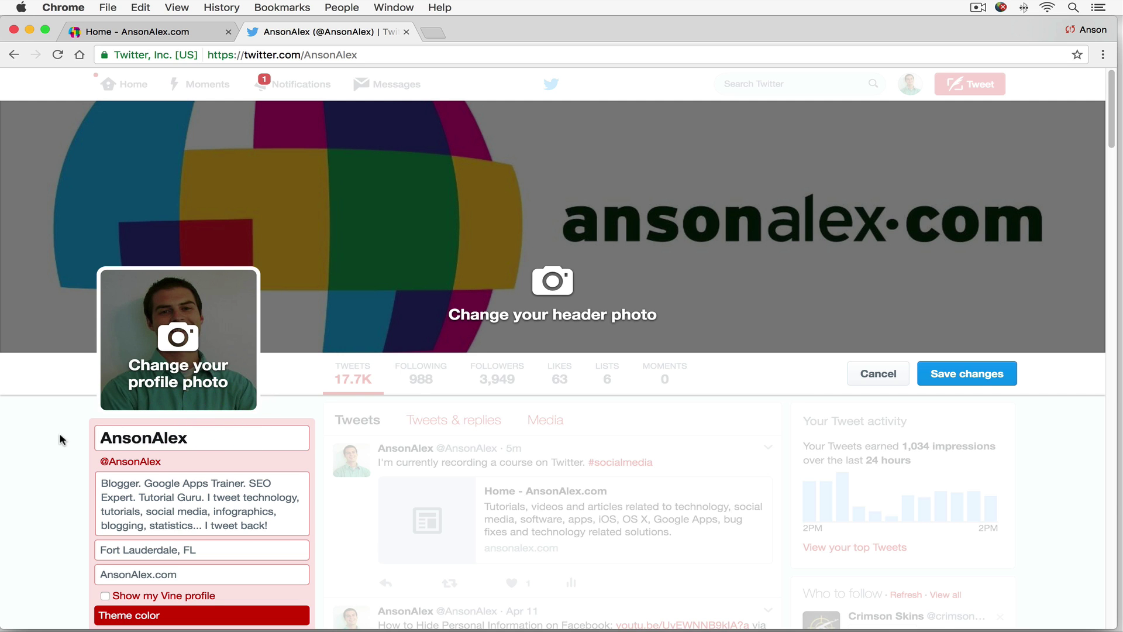
- Briefly select the whole profile bio text, then deselect it
scroll(60, 439, "down", 1)
left_click_drag(275, 505, 88, 465)
left_click(65, 468)
scroll(58, 465, "down", 1)
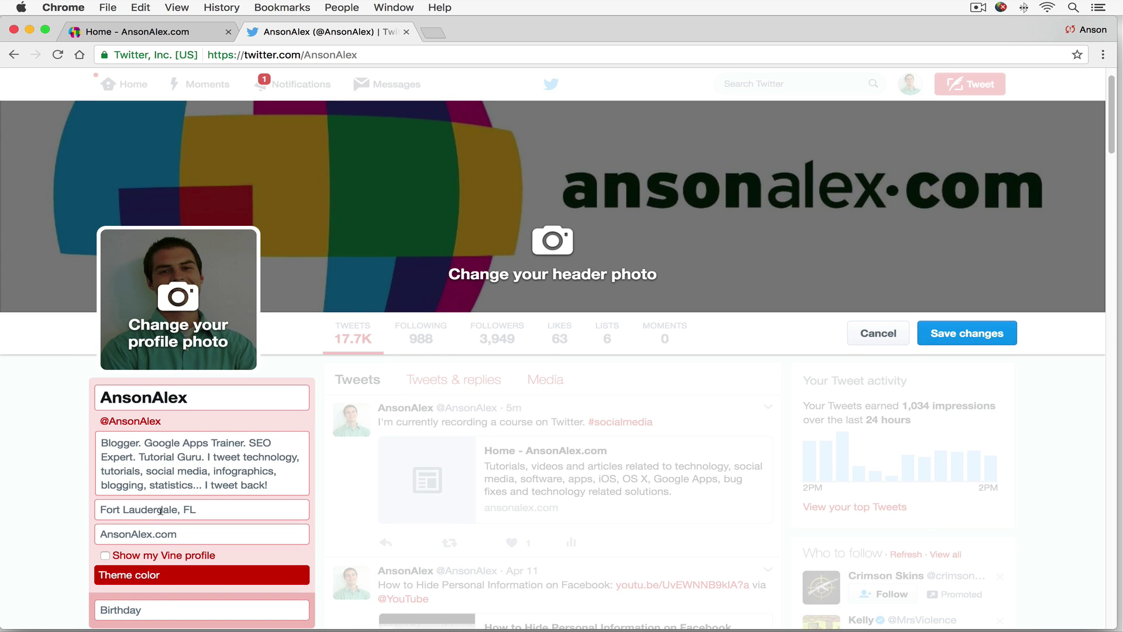
- Replace the location 'Fort Lauderdale, FL' with 'Madison, WI' and dismiss the place suggestions
left_click(197, 508)
left_click_drag(198, 507, 85, 505)
type("Madison, WI")
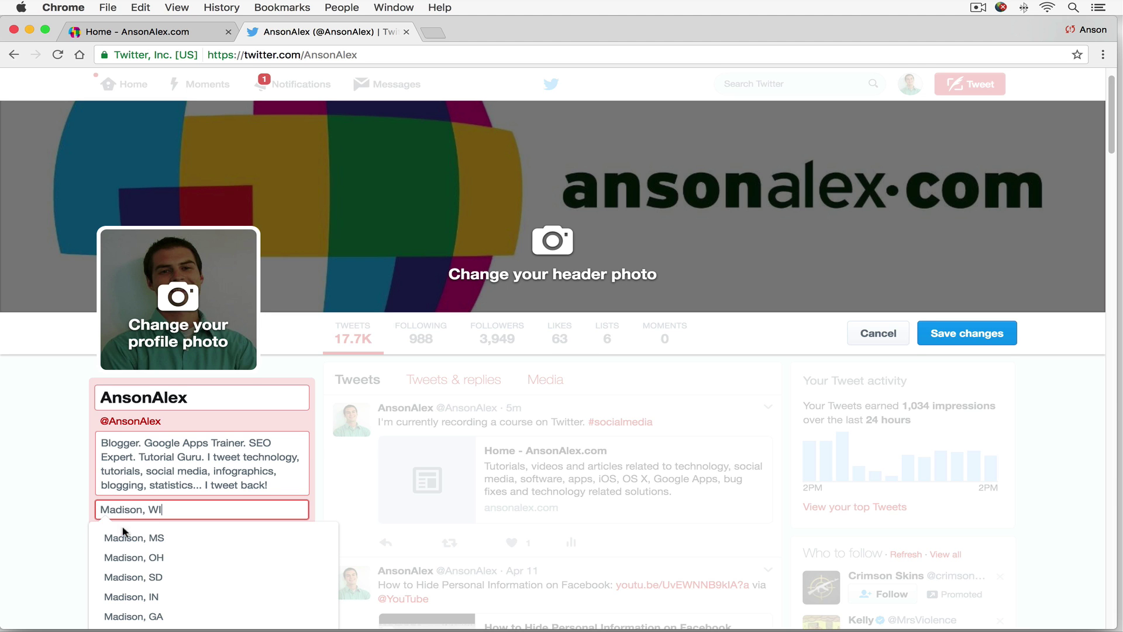
scroll(178, 544, "down", 1)
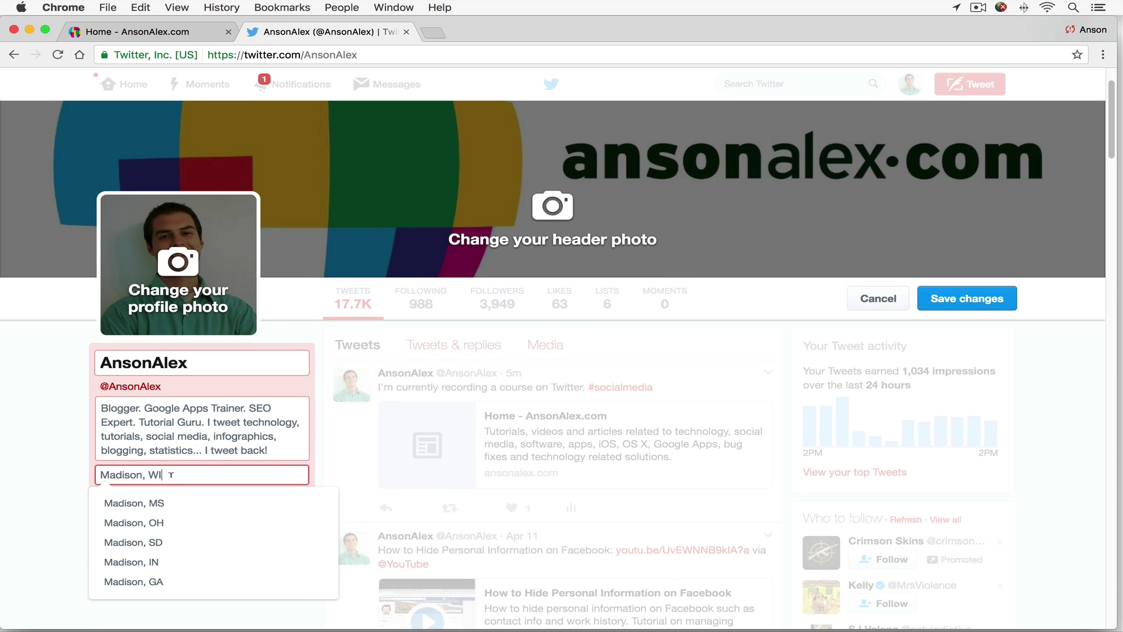
left_click(54, 456)
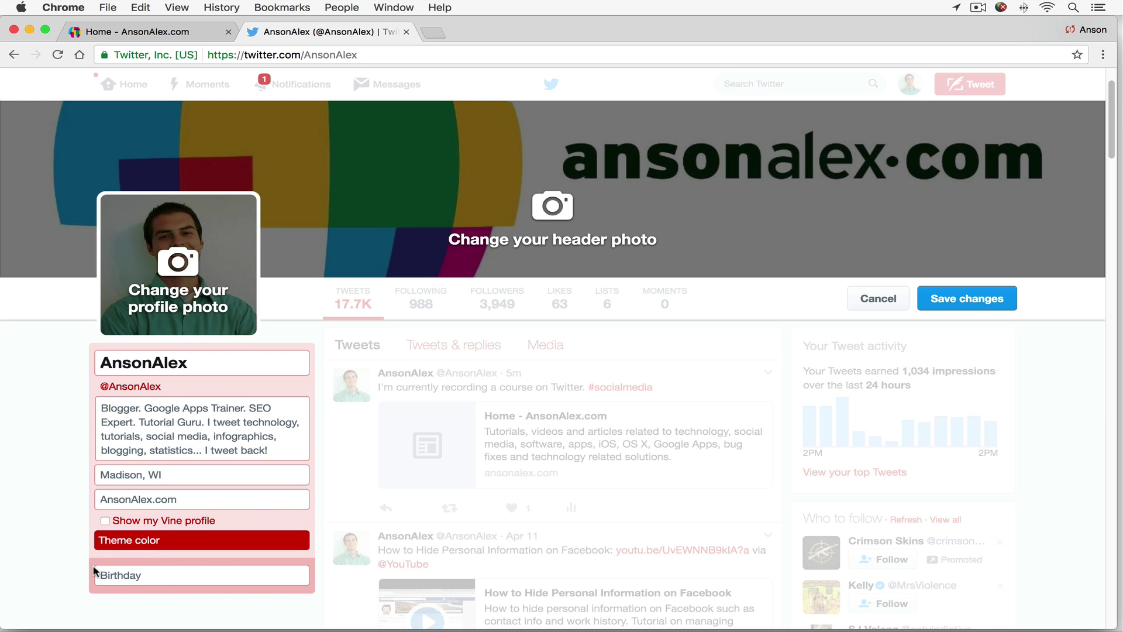
- Save changes so the AnsonAlex profile leaves edit mode showing Madison, WI
left_click(996, 299)
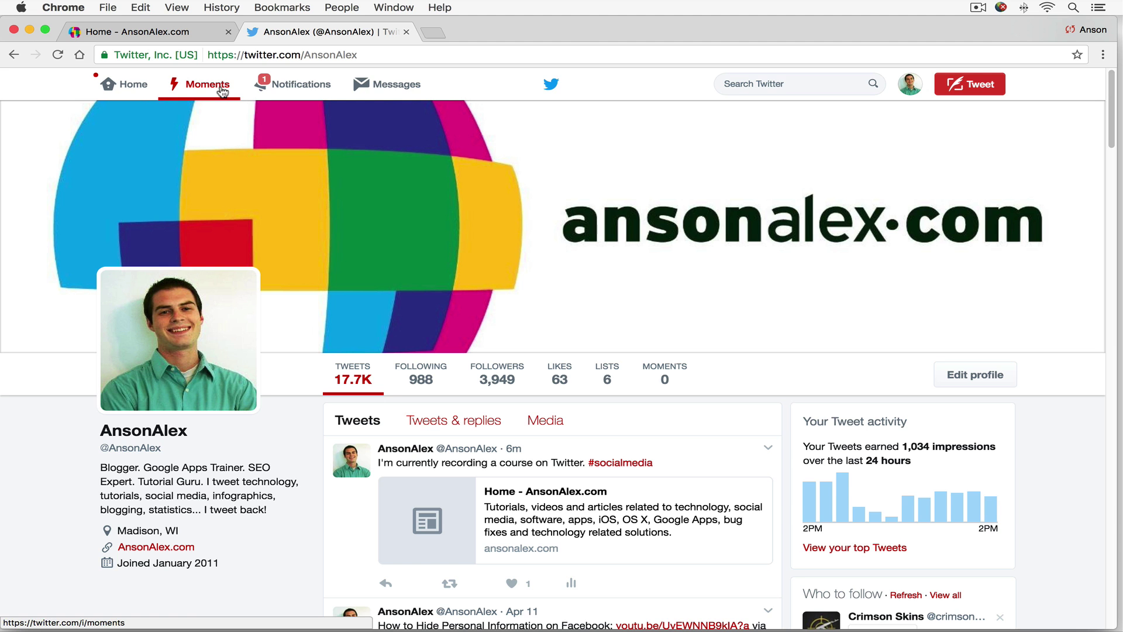
- Open Moments and scroll down through today's news stories
left_click(221, 89)
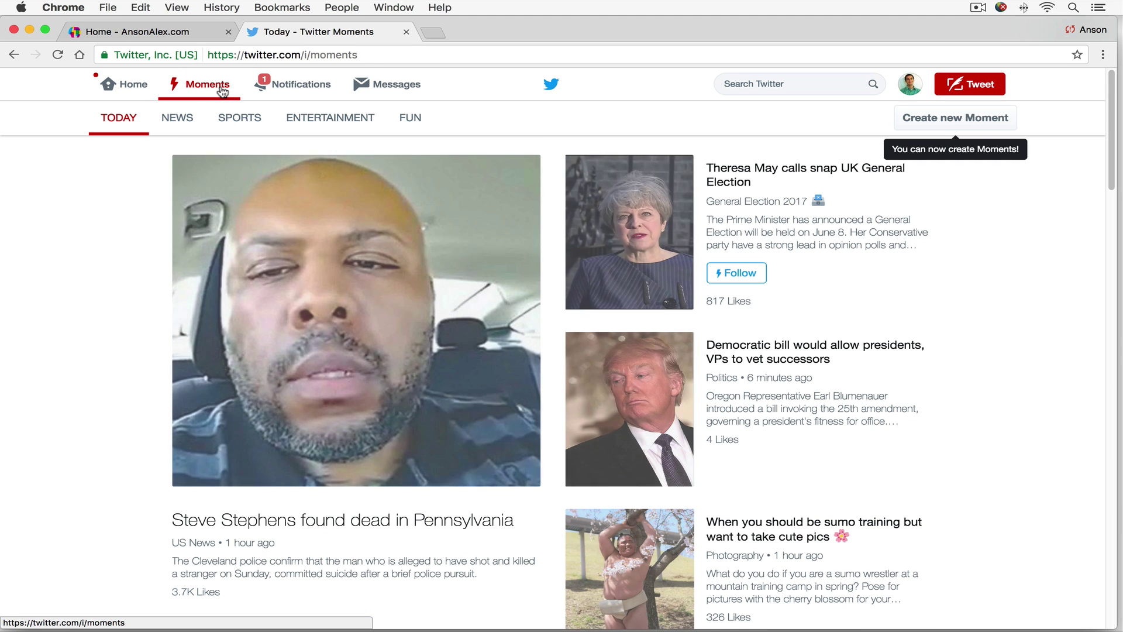
scroll(767, 273, "down", 7)
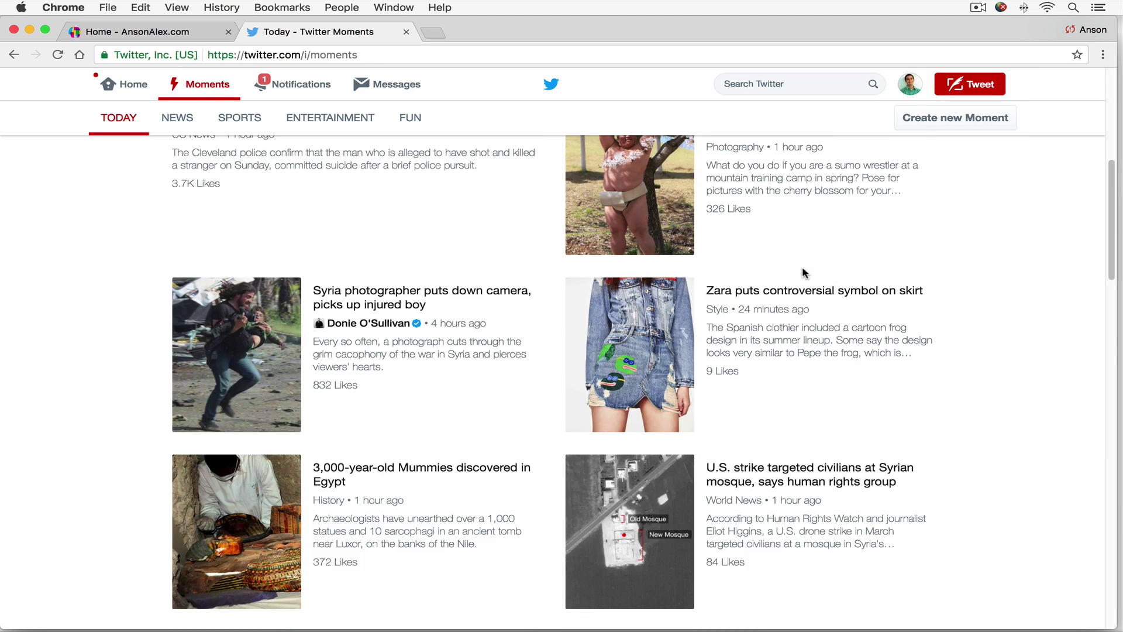
scroll(803, 272, "down", 3)
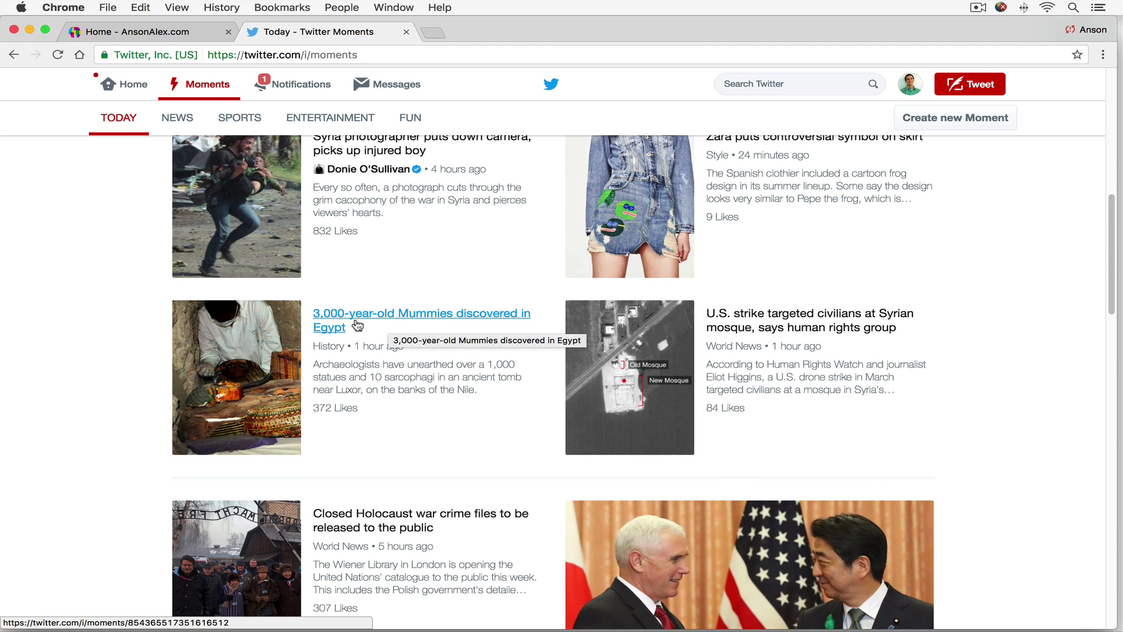
- Open the '3,000-year-old Mummies discovered in Egypt' moment and scroll through its tweets
left_click(466, 323)
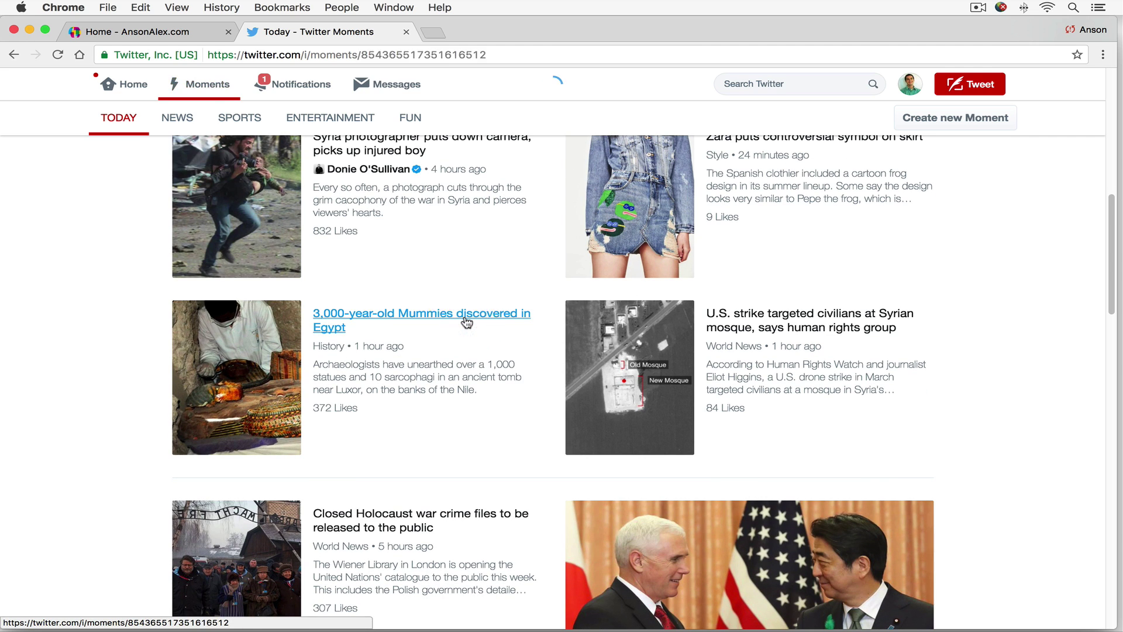
scroll(464, 321, "down", 15)
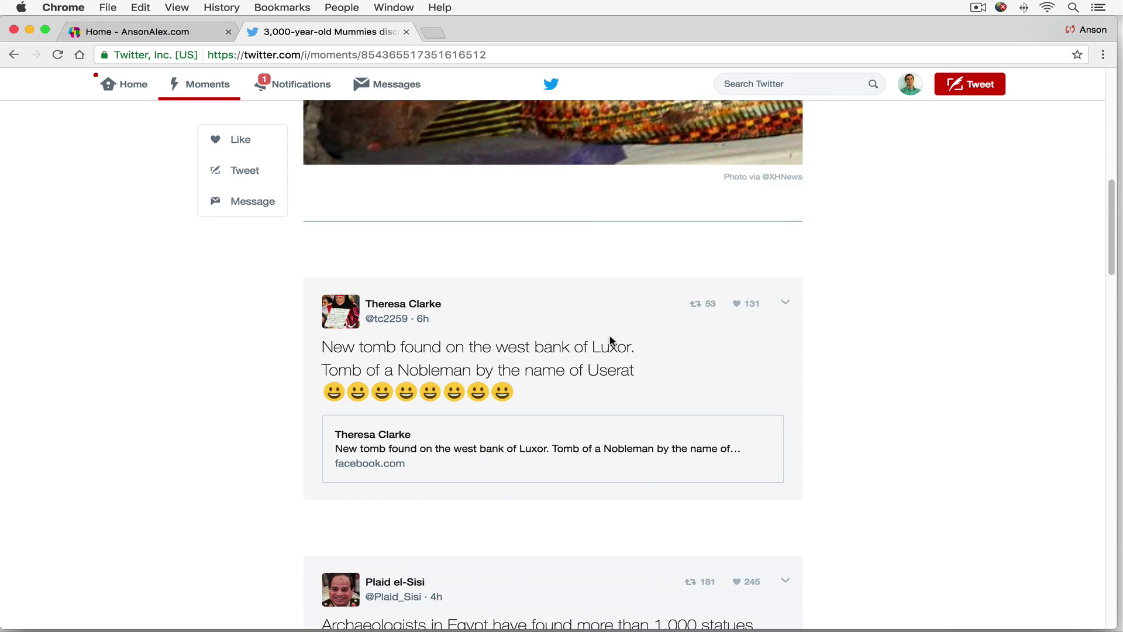
scroll(502, 229, "down", 3)
scroll(507, 313, "down", 7)
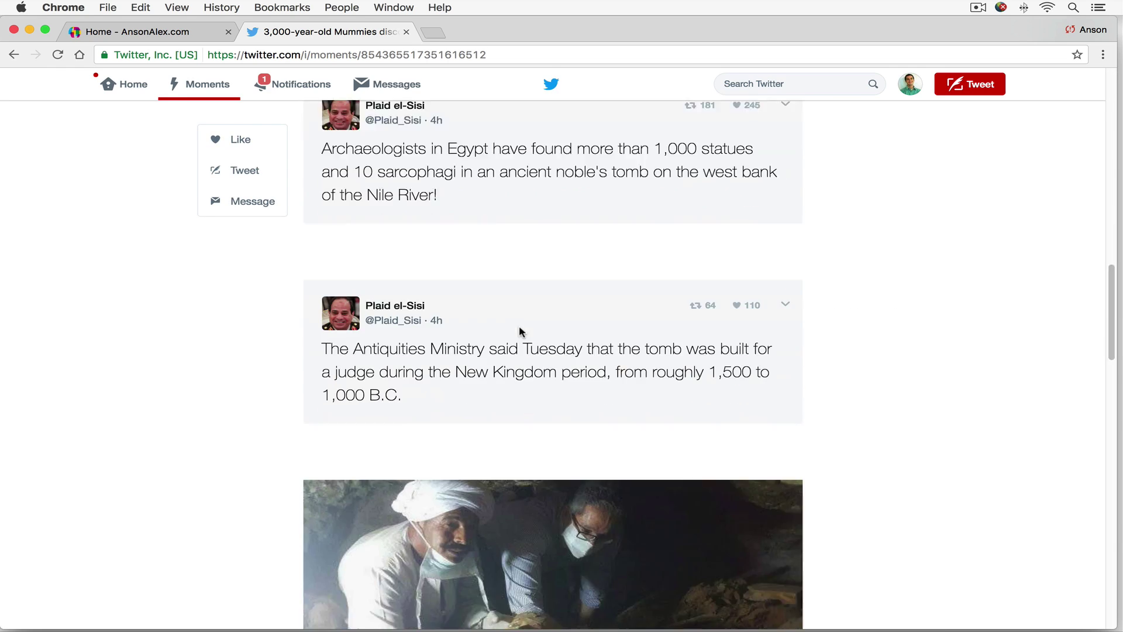
scroll(521, 331, "up", 20)
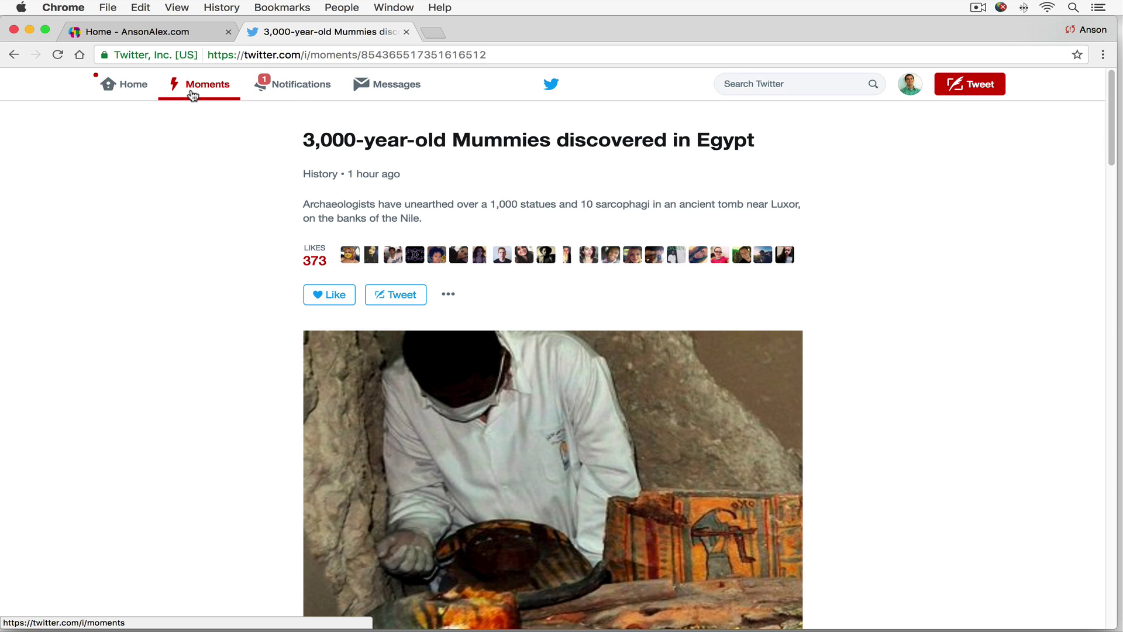
- Go to Notifications and review the like on the #socialmedia tweet
left_click(296, 87)
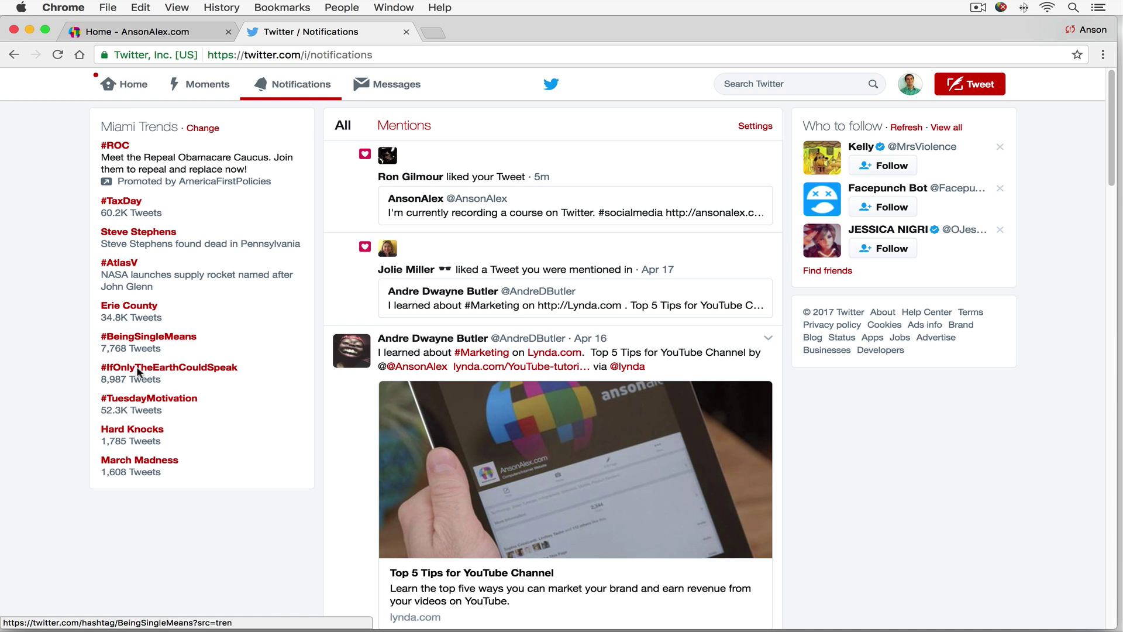
- Open the #AtlasV trend and follow the ULA and Orbital ATK accounts
left_click(130, 263)
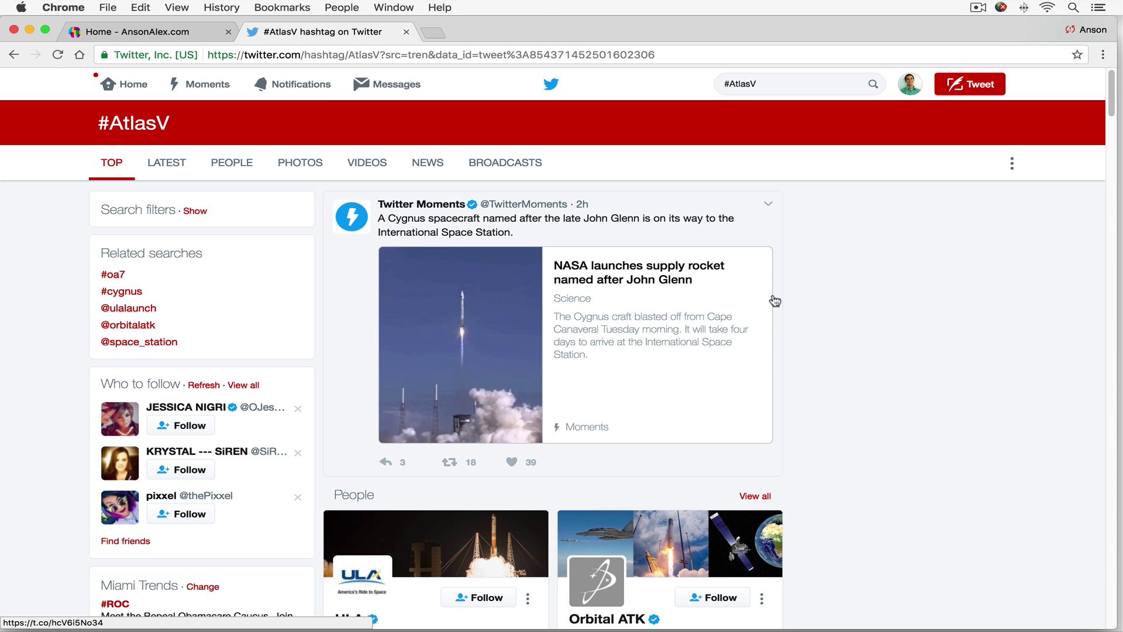
scroll(866, 286, "down", 5)
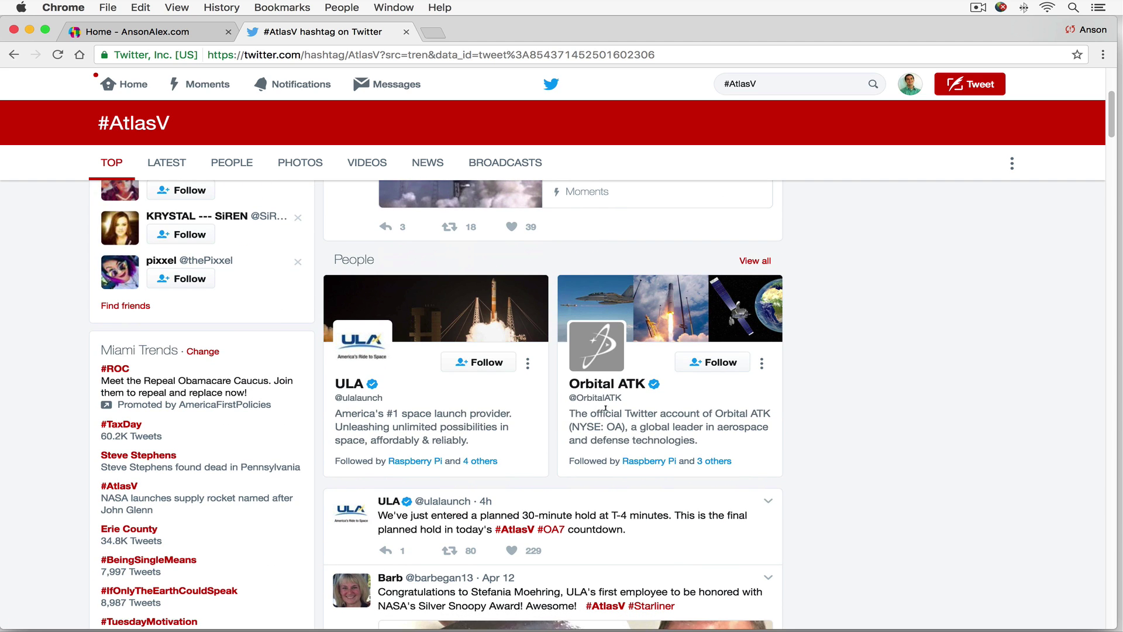
left_click(478, 365)
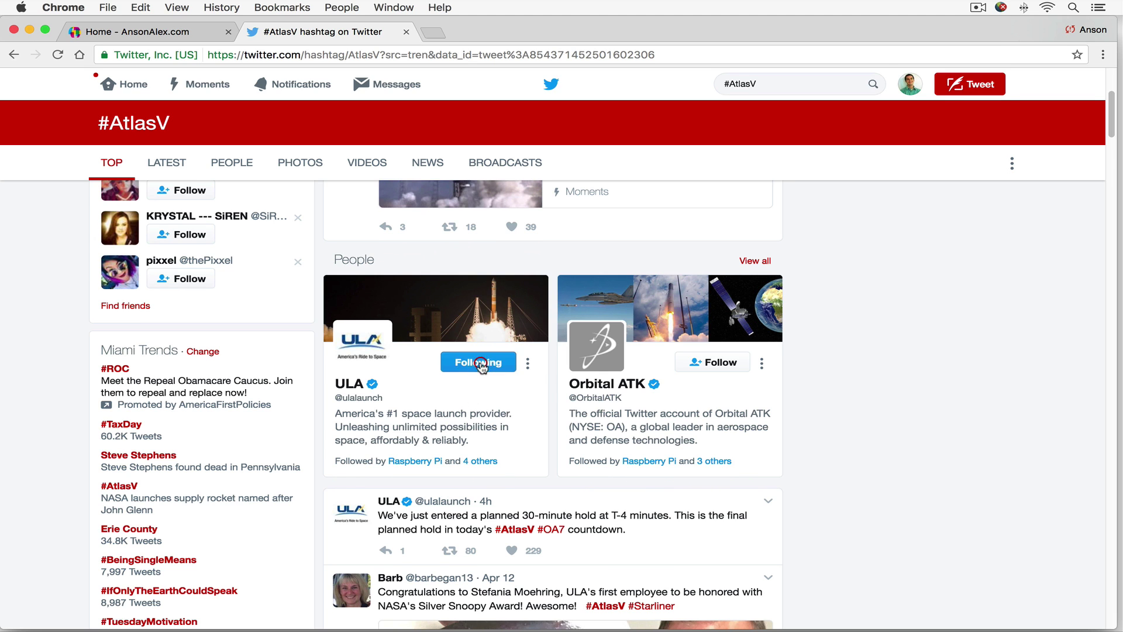
left_click(738, 364)
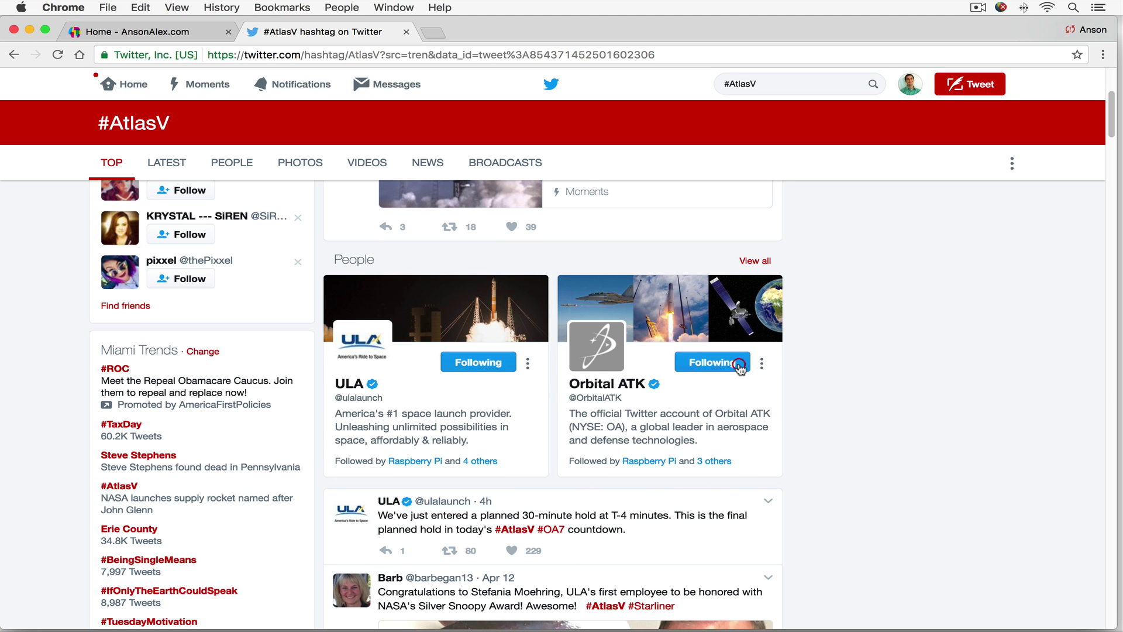
left_click(826, 366)
- Scroll down through the #AtlasV launch tweets and back up
scroll(826, 366, "down", 5)
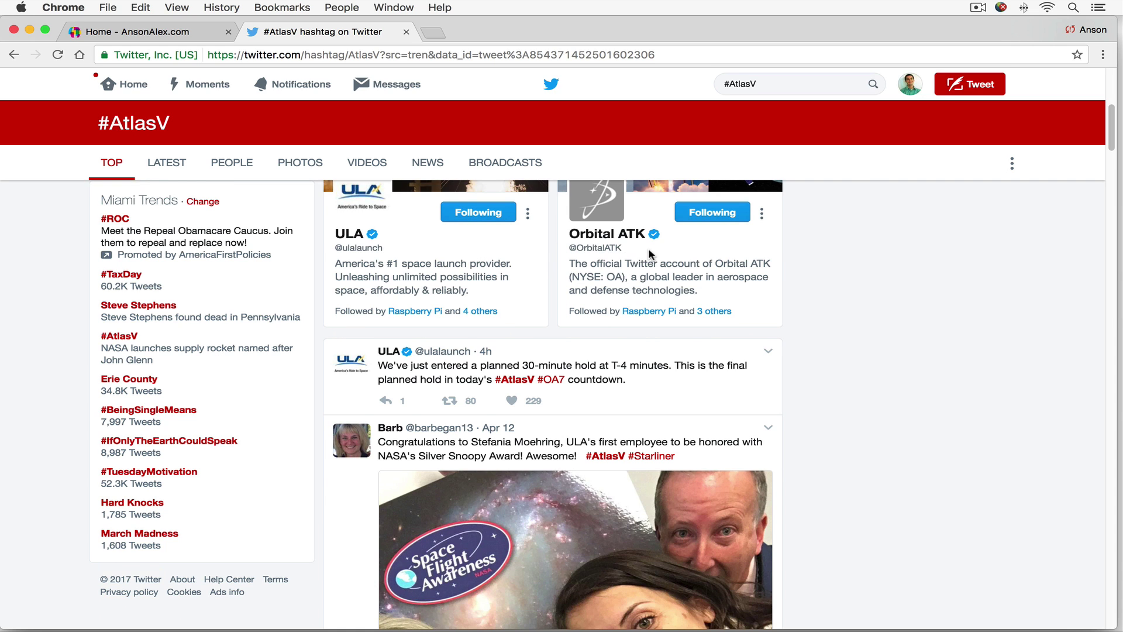
scroll(879, 348, "down", 1)
scroll(880, 349, "down", 3)
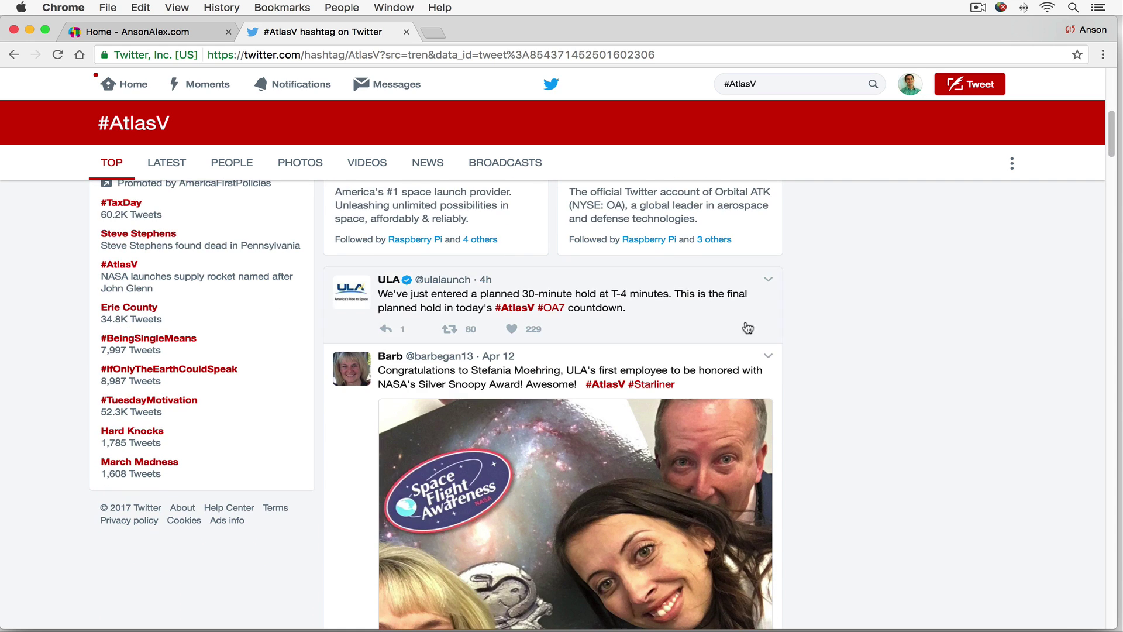
scroll(847, 401, "down", 4)
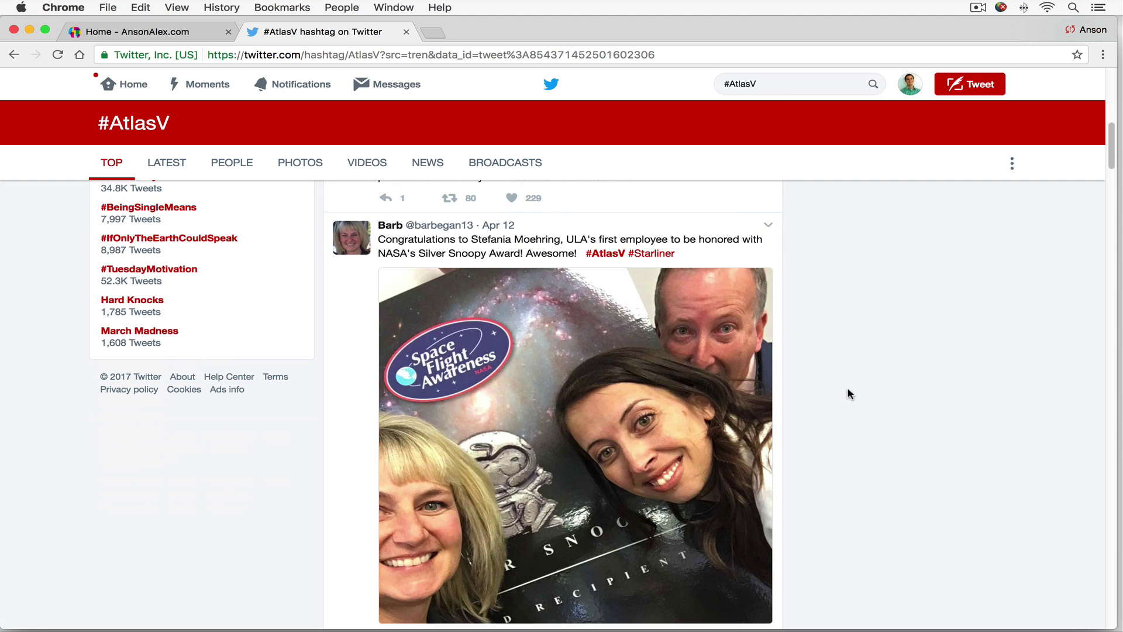
scroll(850, 393, "down", 15)
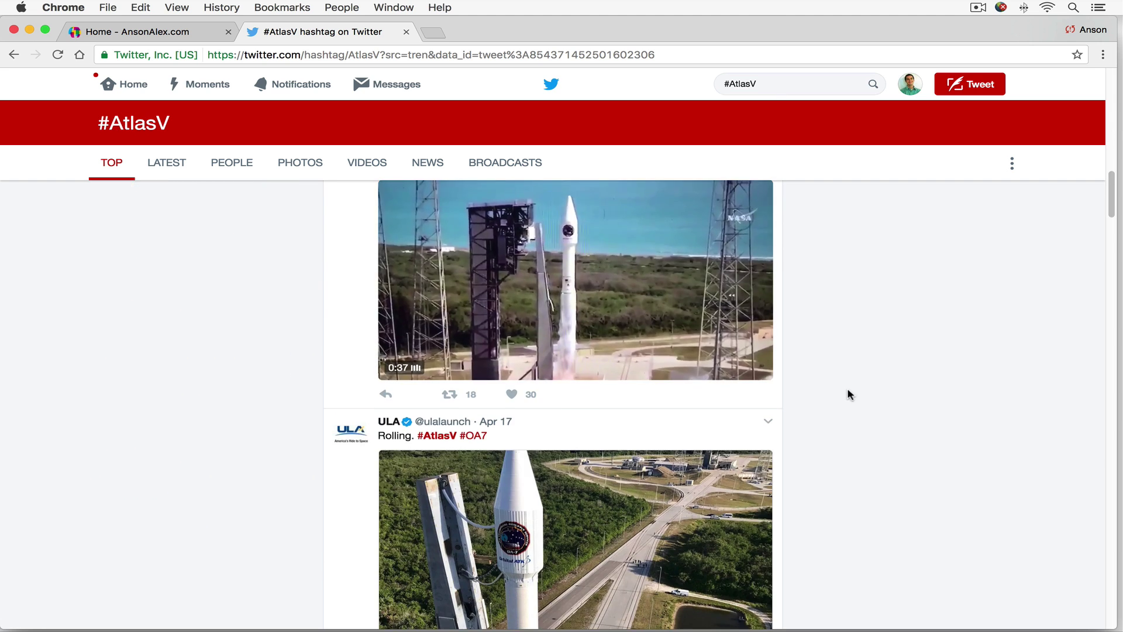
scroll(848, 393, "down", 4)
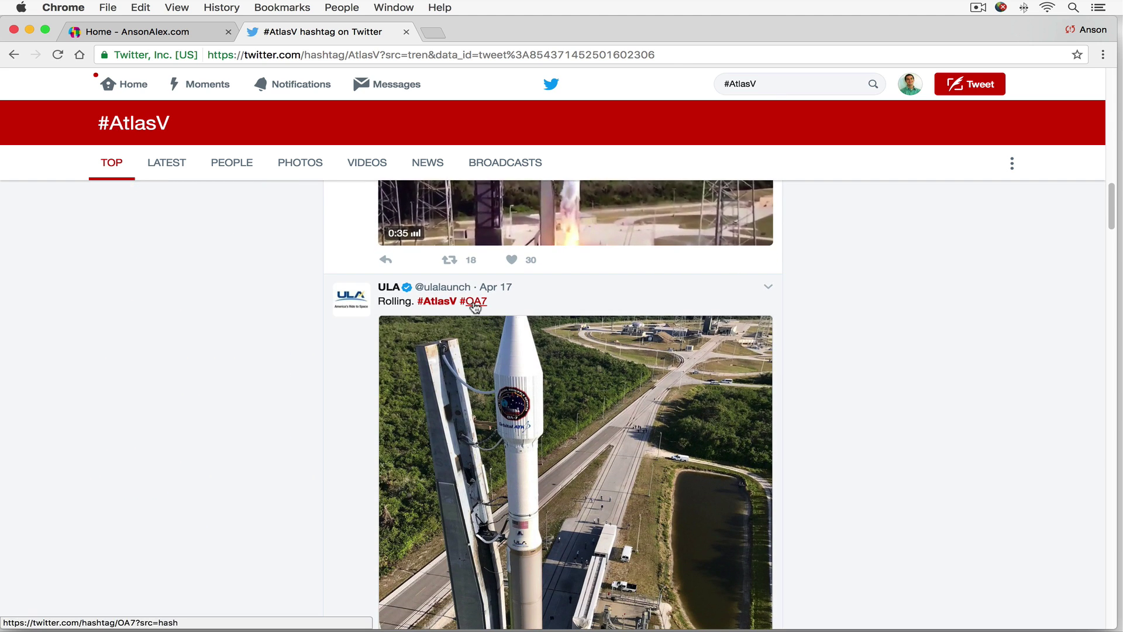
scroll(863, 392, "down", 6)
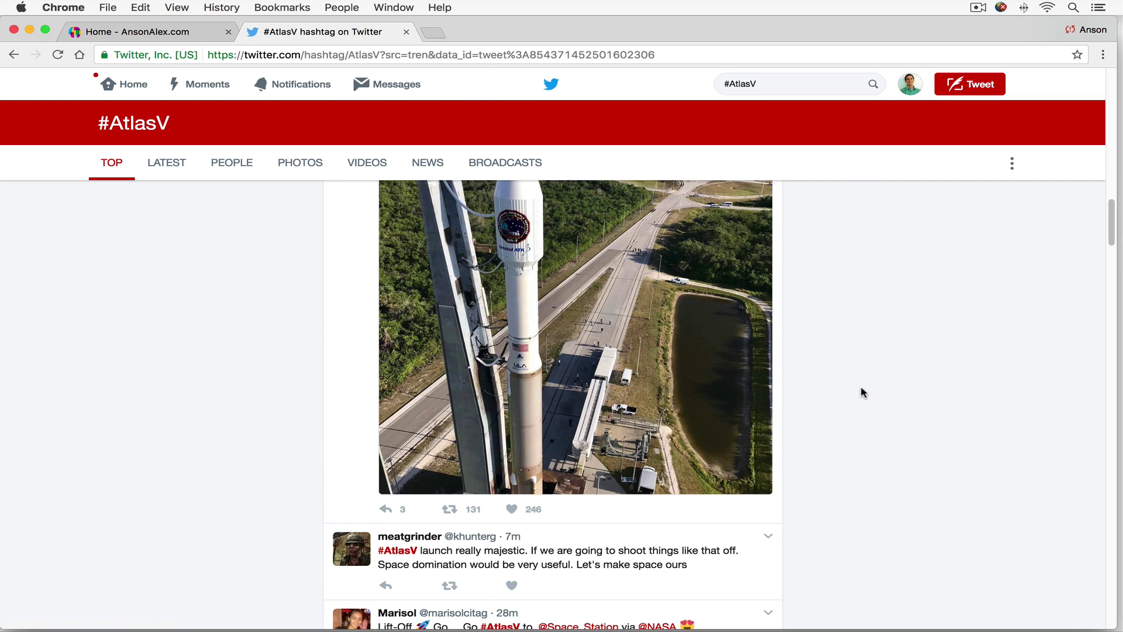
scroll(861, 392, "down", 9)
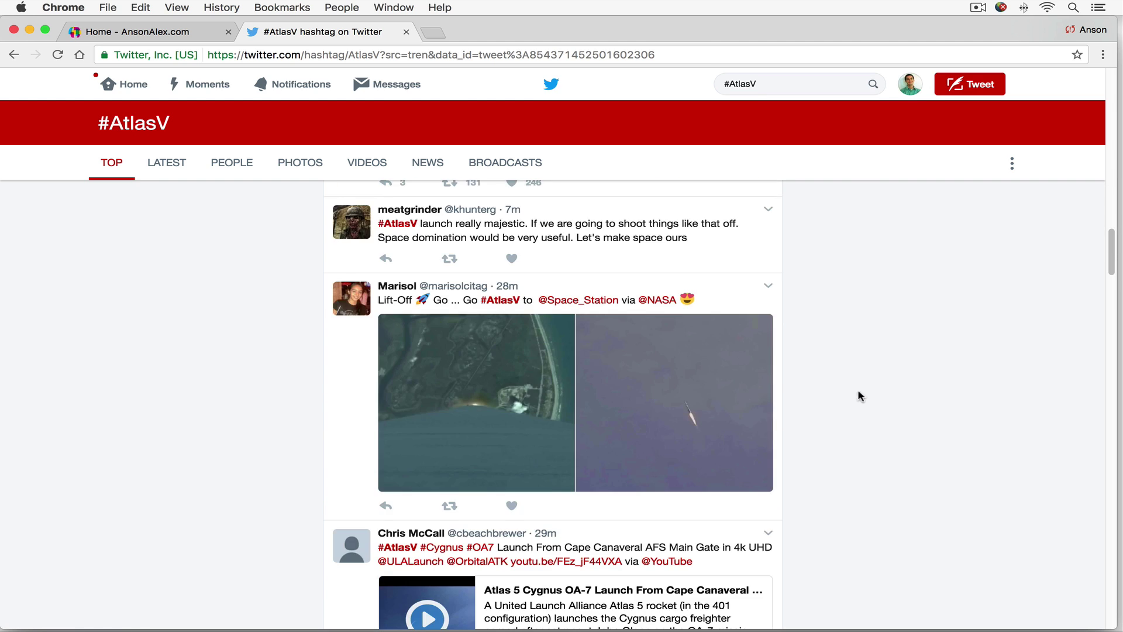
scroll(907, 463, "down", 2)
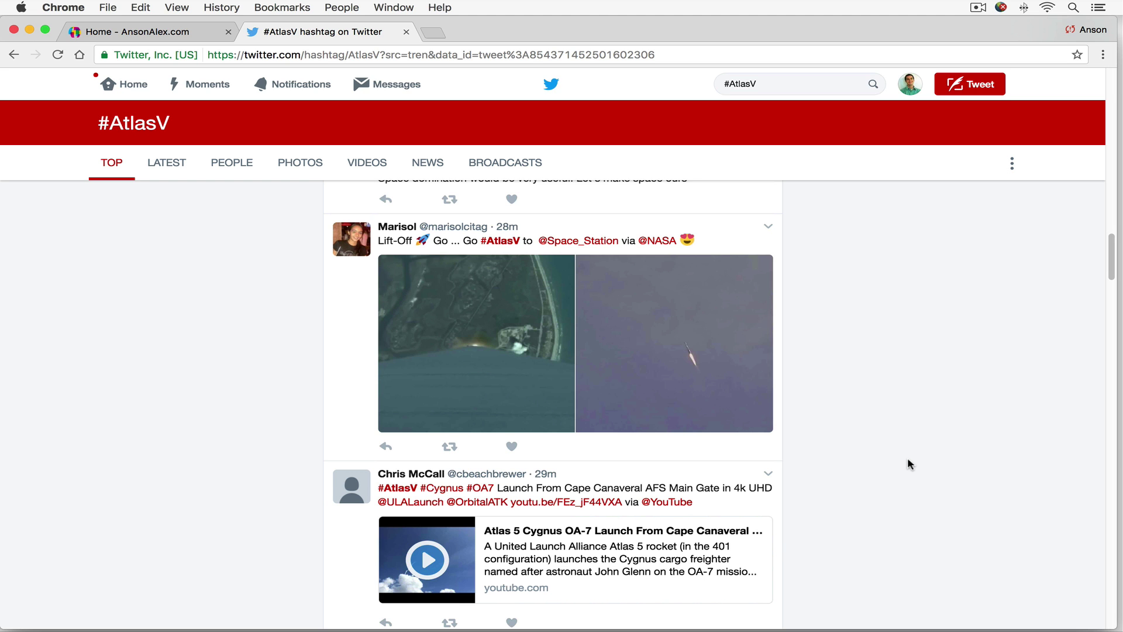
scroll(905, 468, "up", 15)
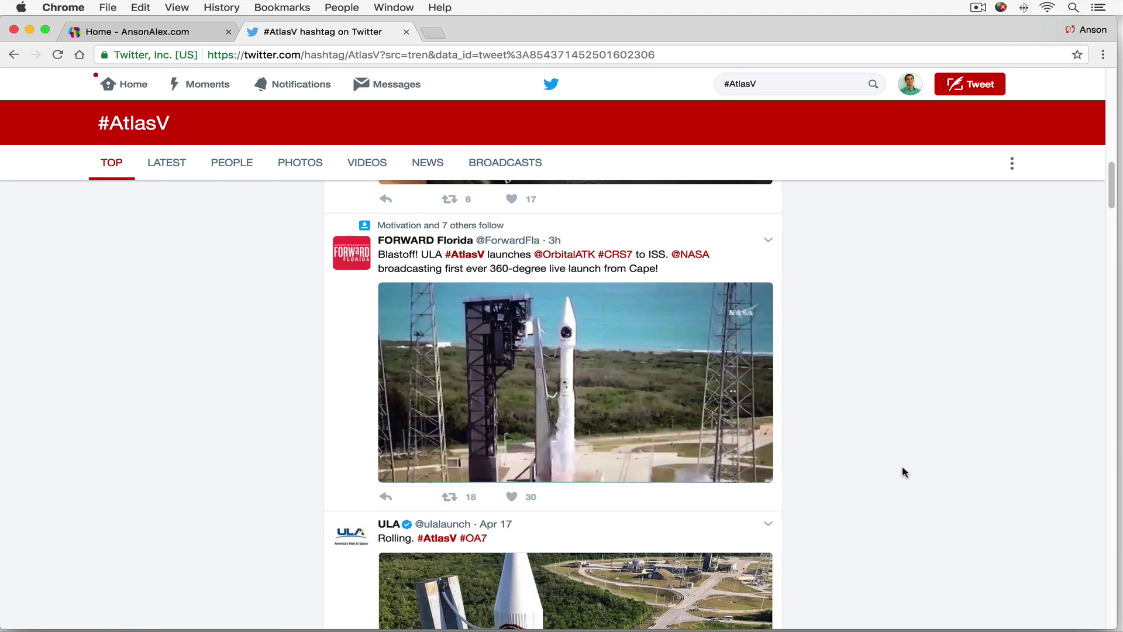
- Clear the #AtlasV query, search 'boston', and open the Boston Celtics profile
left_click(755, 80)
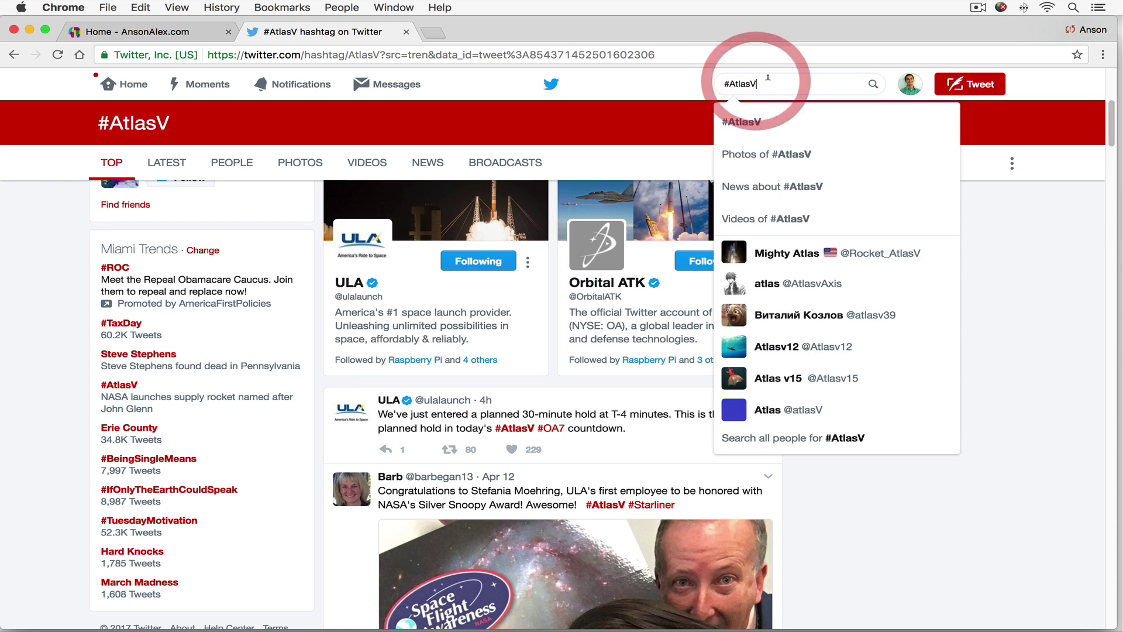
left_click_drag(757, 82, 720, 82)
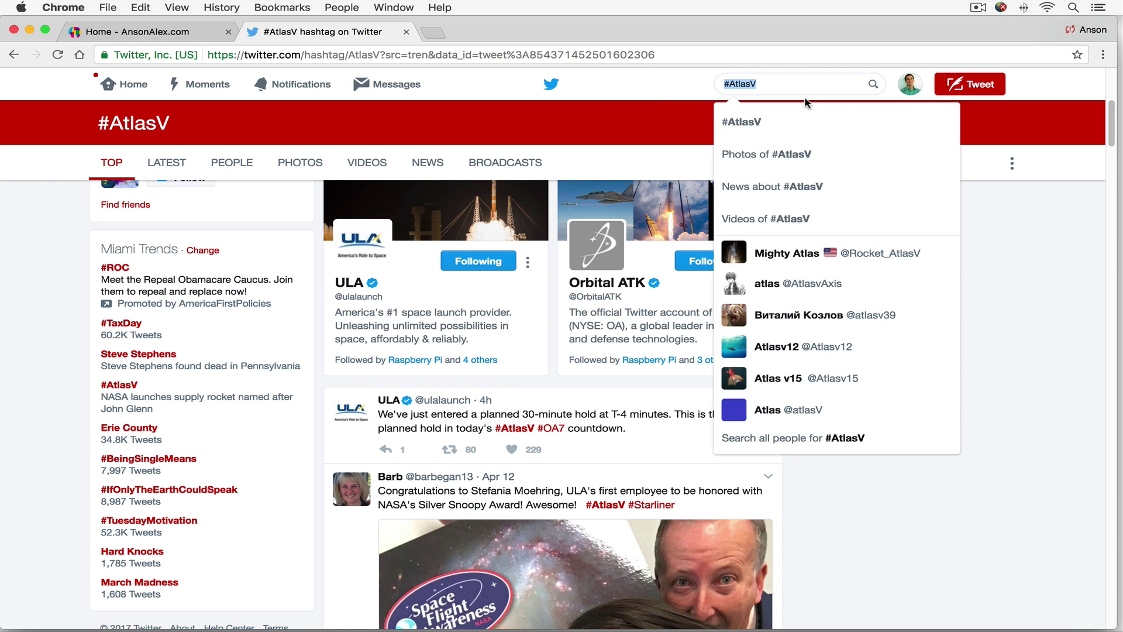
key("BackSpace")
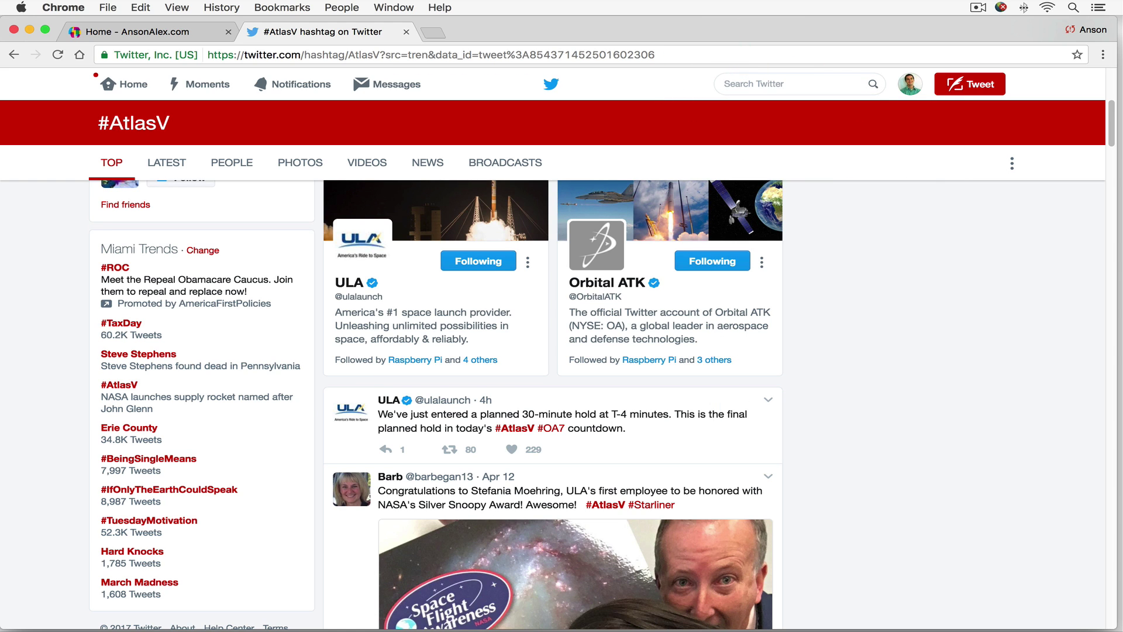
type("boston")
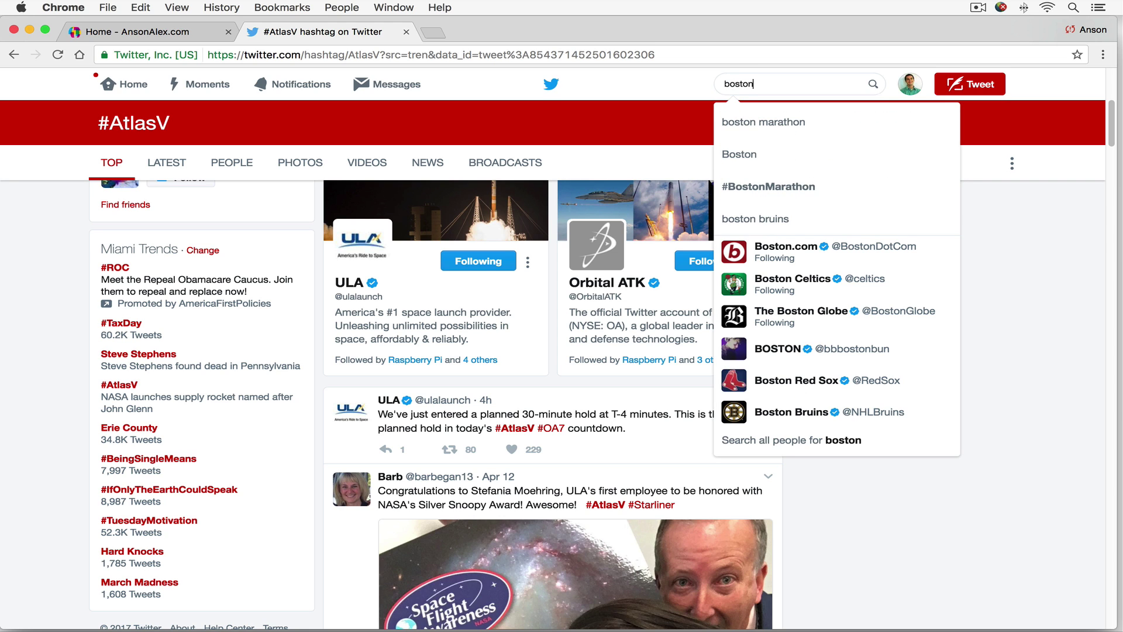
left_click(812, 285)
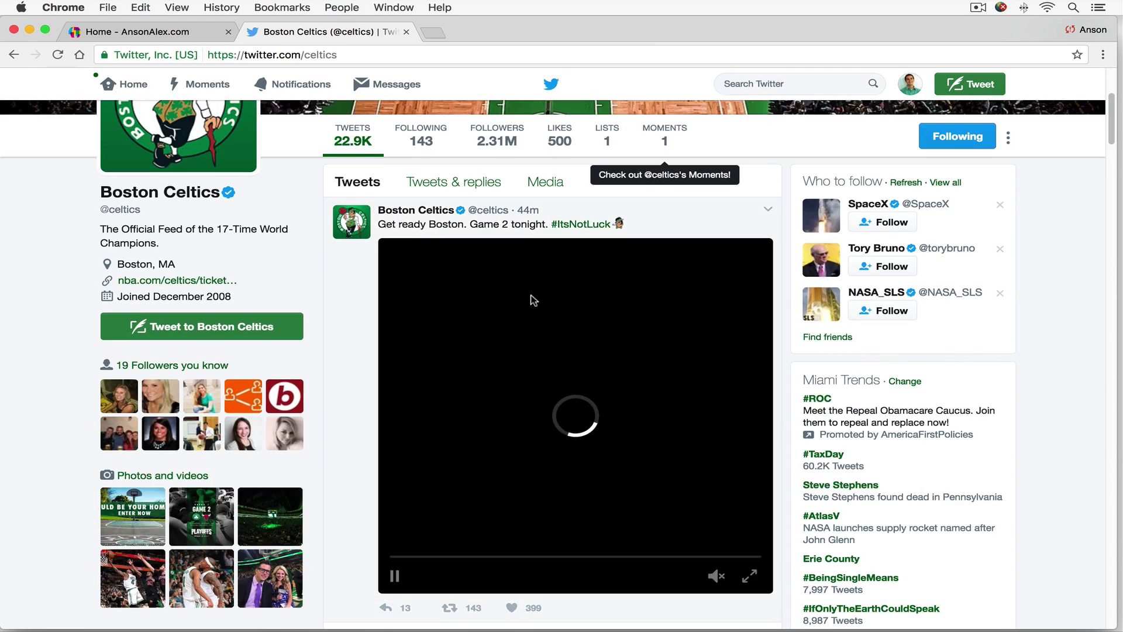
scroll(529, 299, "down", 10)
scroll(509, 301, "up", 15)
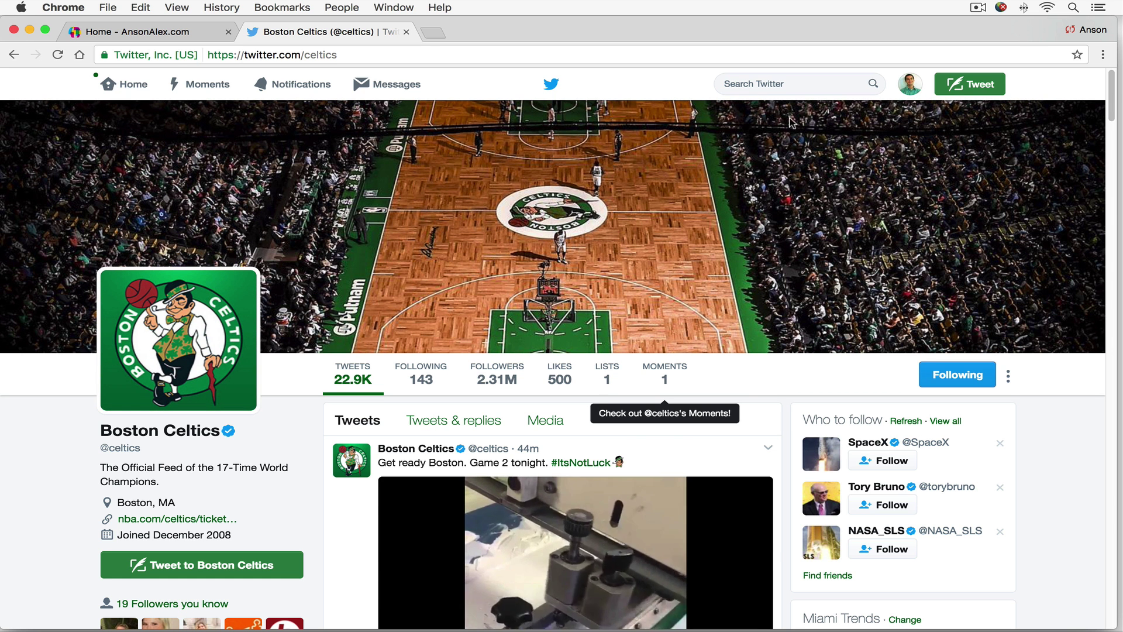
- Search 'bostonceltics' and pick the #BostonCeltics hashtag suggestion to see its Top results
left_click(763, 85)
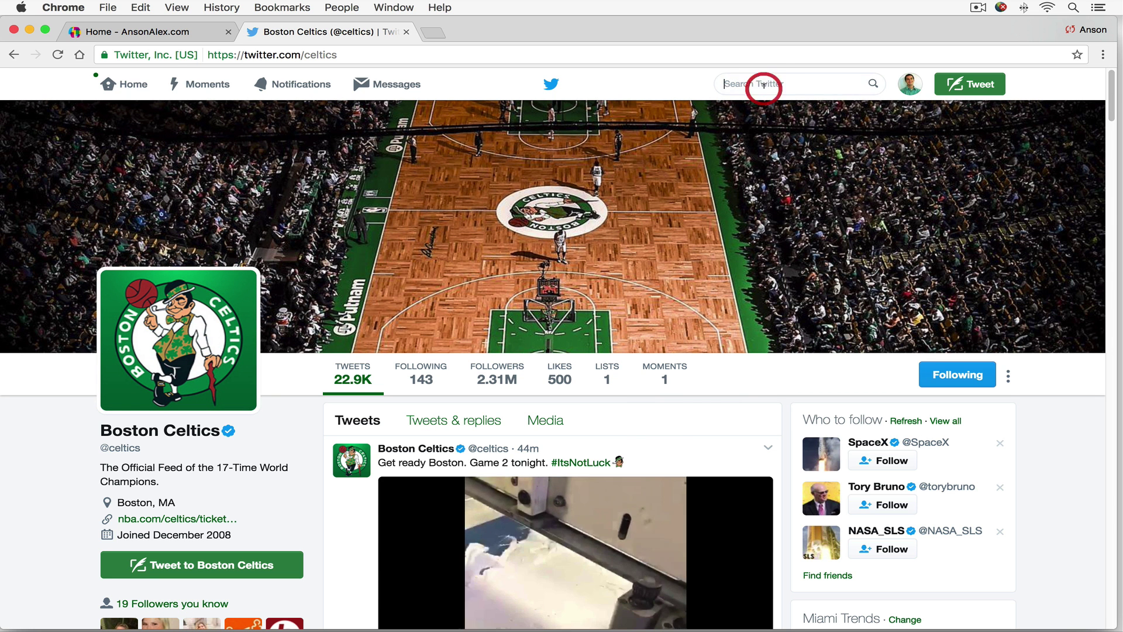
type("bostonce")
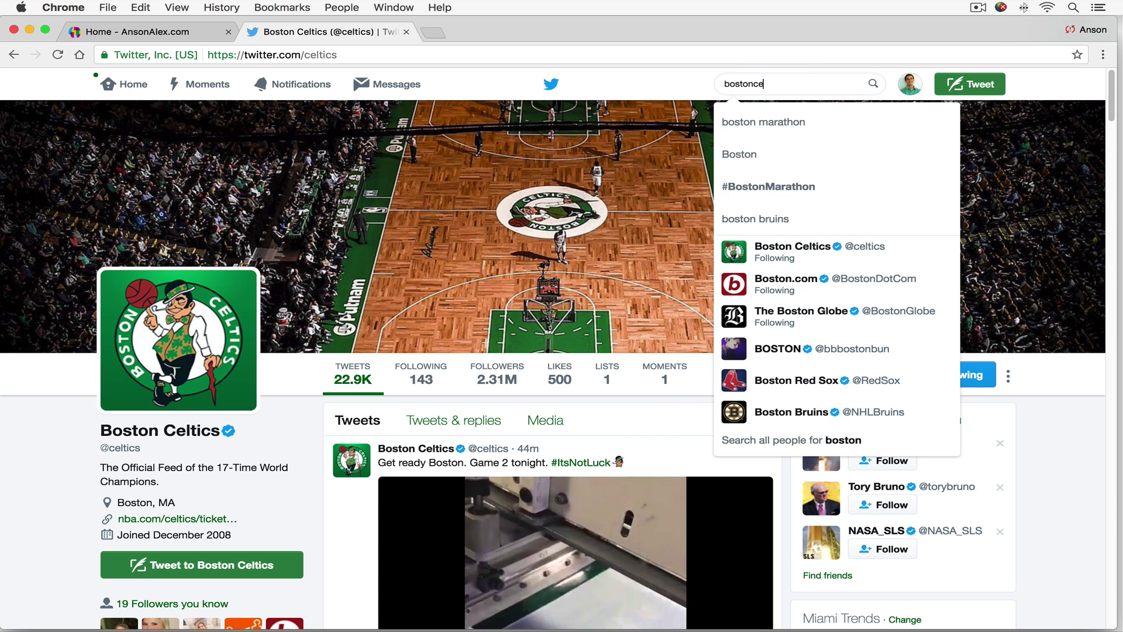
type("ltics")
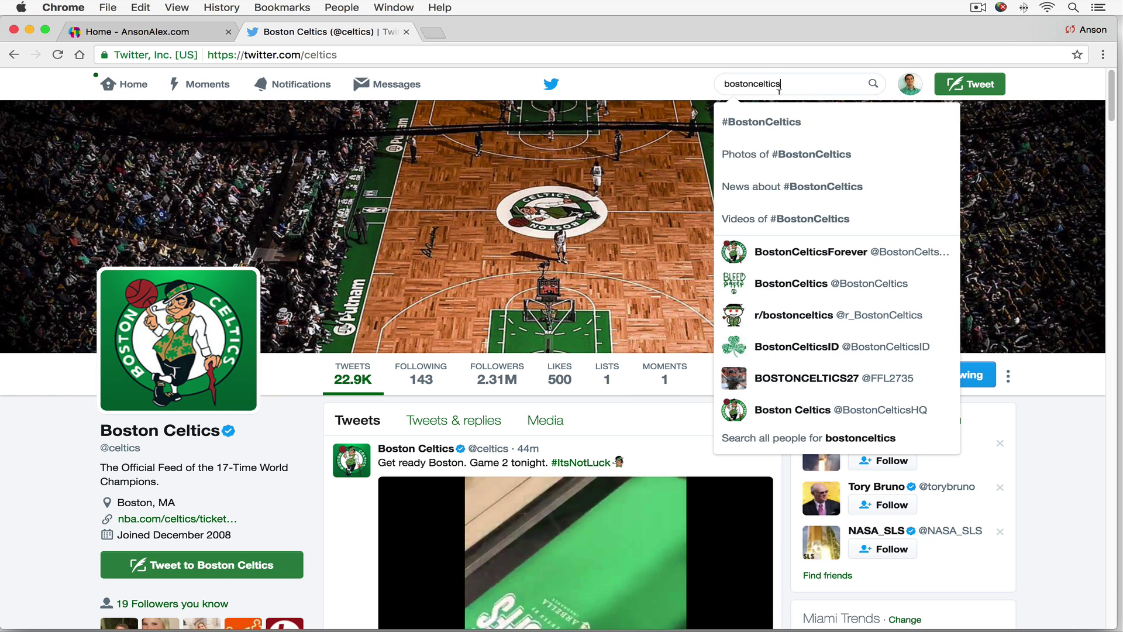
left_click(761, 121)
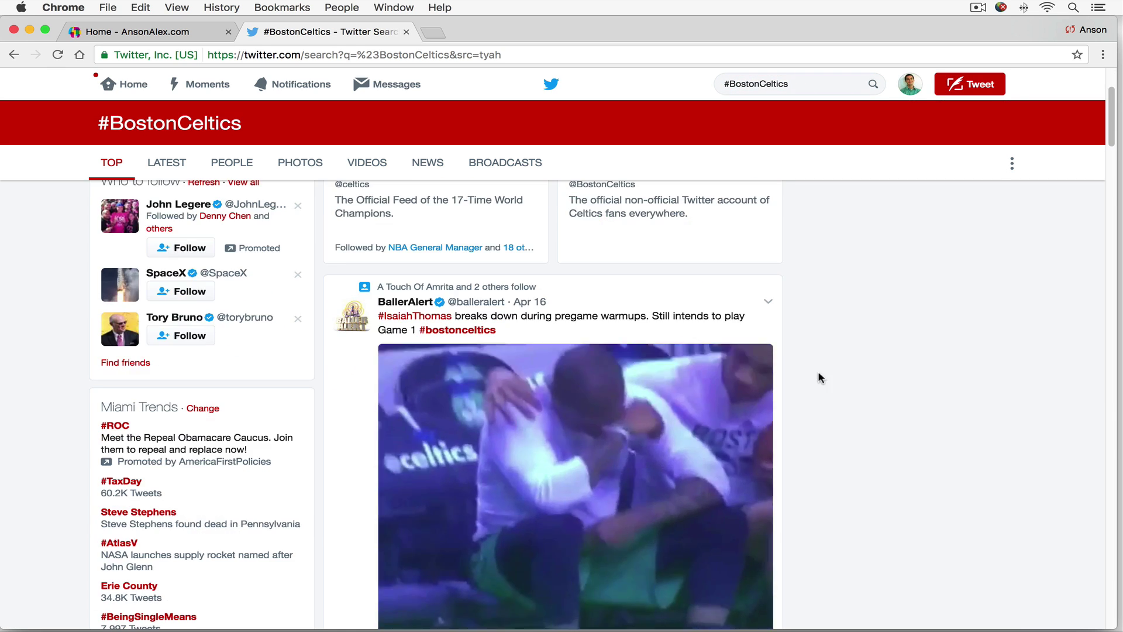
scroll(859, 357, "up", 3)
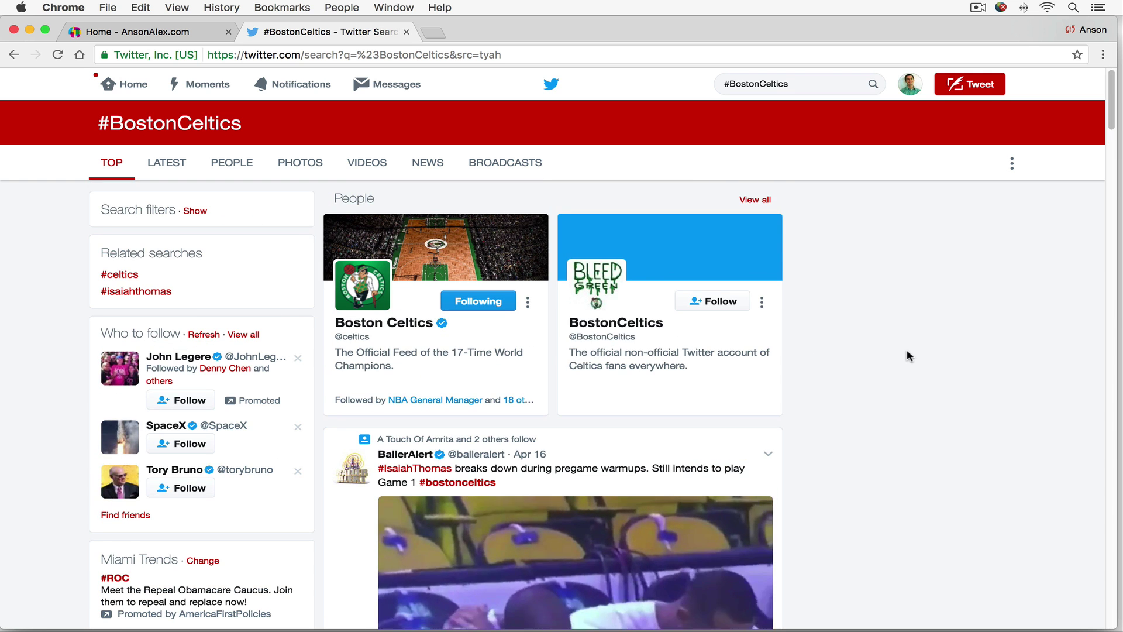